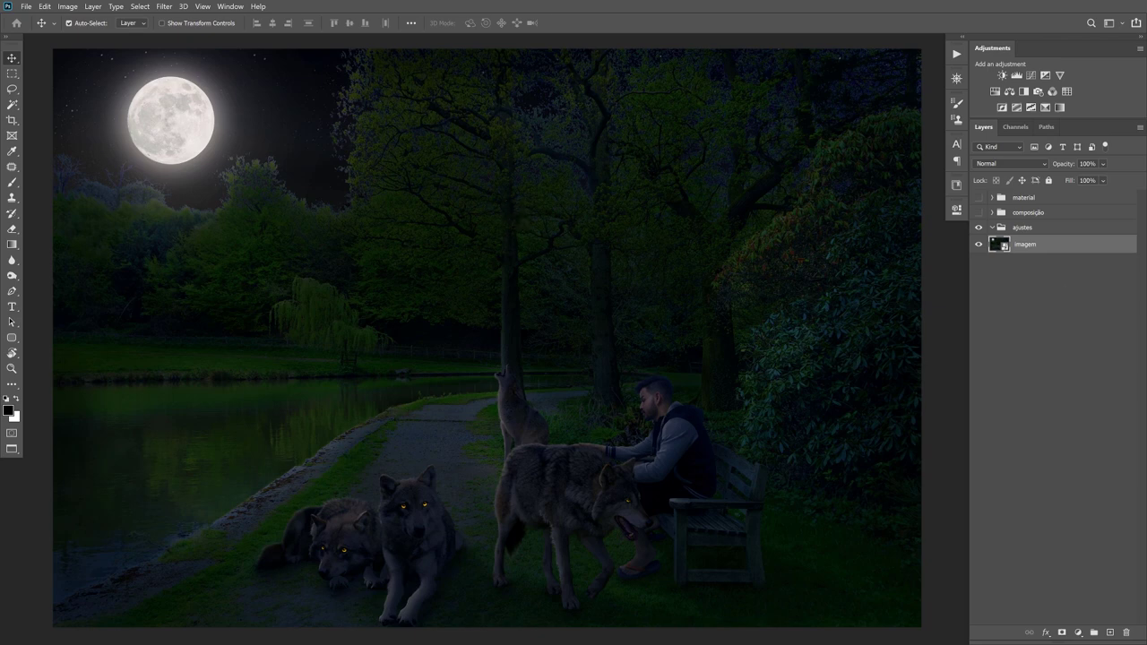
Step: Toggle the cutout layout and source-photo collage layers to compare them with the night scene
{"action": "left_click", "coordinate": [980, 215]}
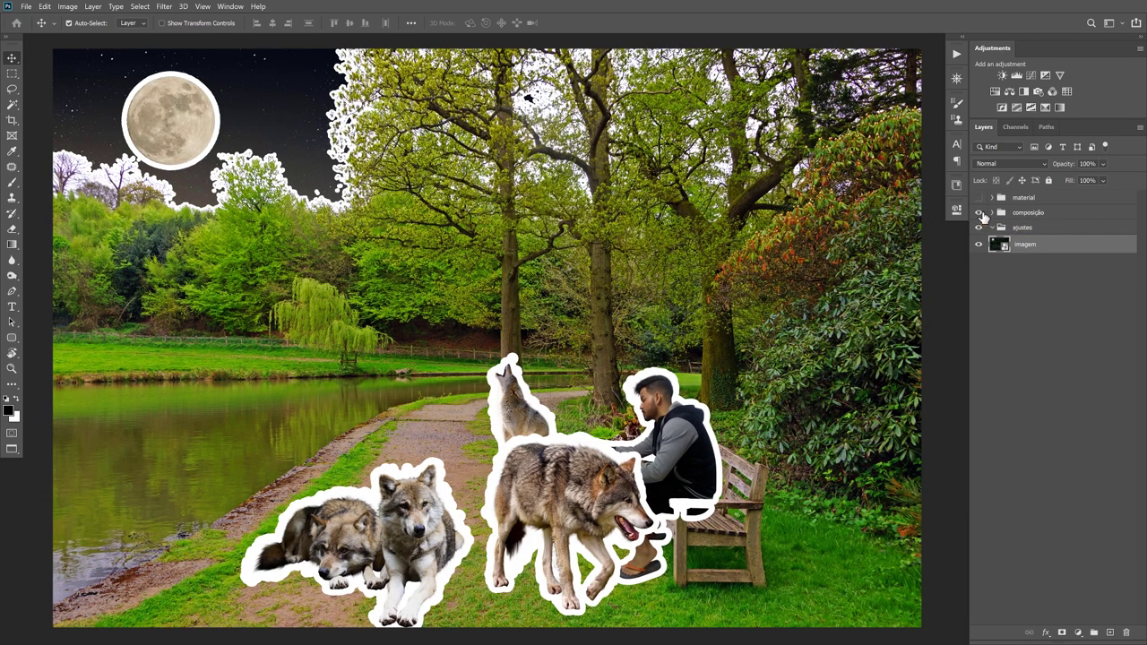
{"action": "left_click", "coordinate": [983, 217]}
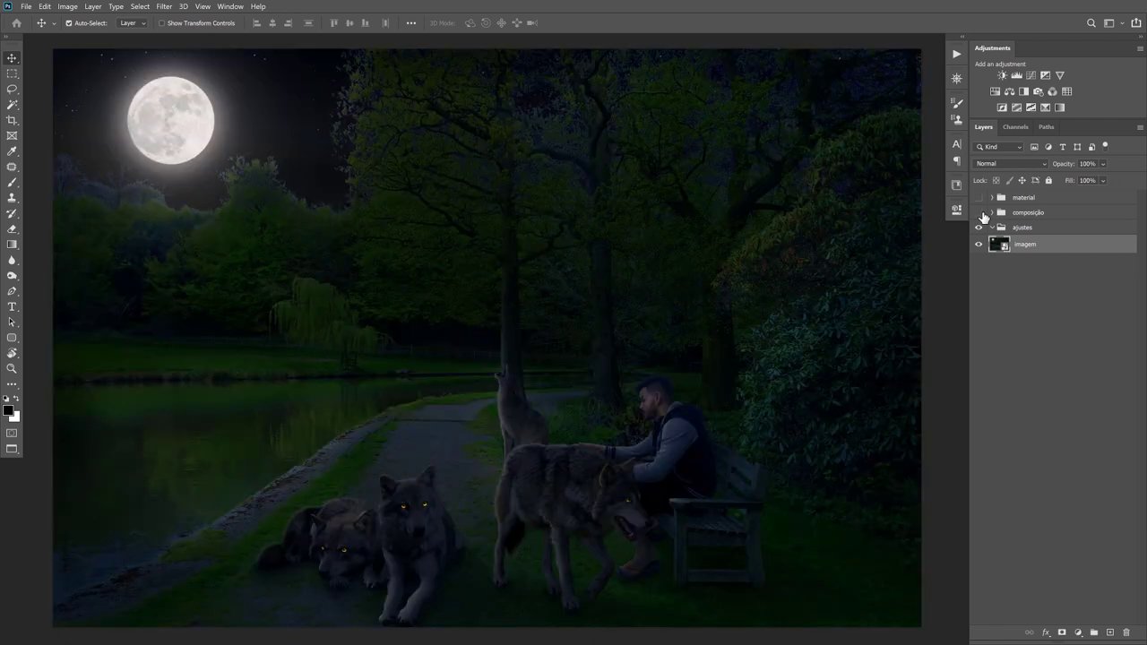
{"action": "left_click", "coordinate": [983, 217]}
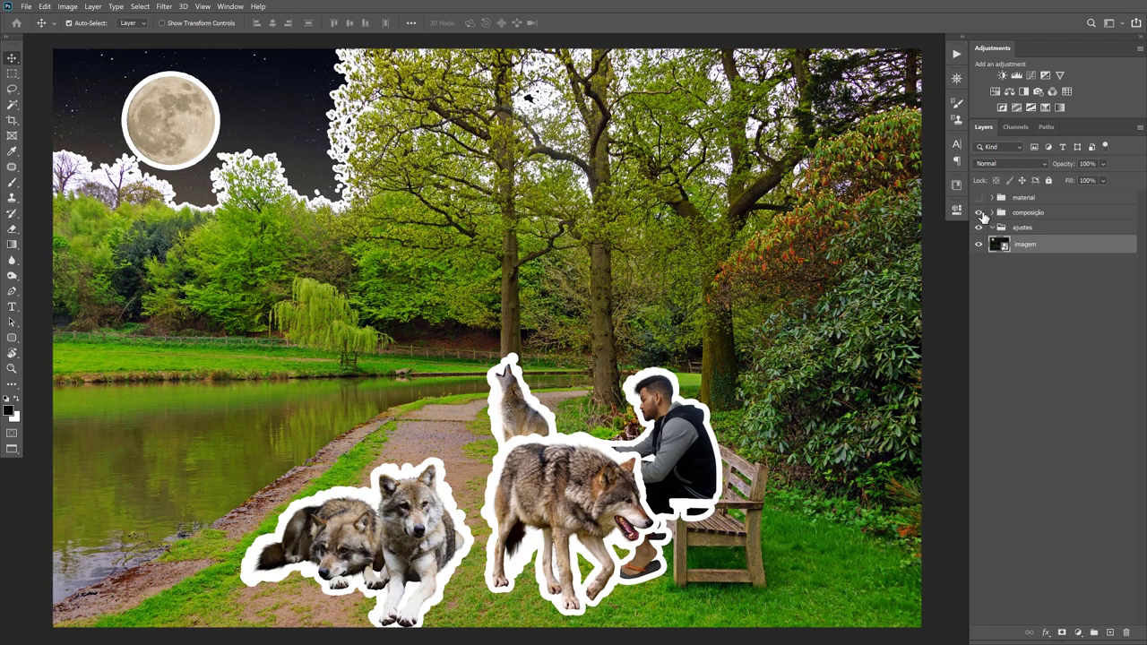
{"action": "left_click", "coordinate": [979, 199]}
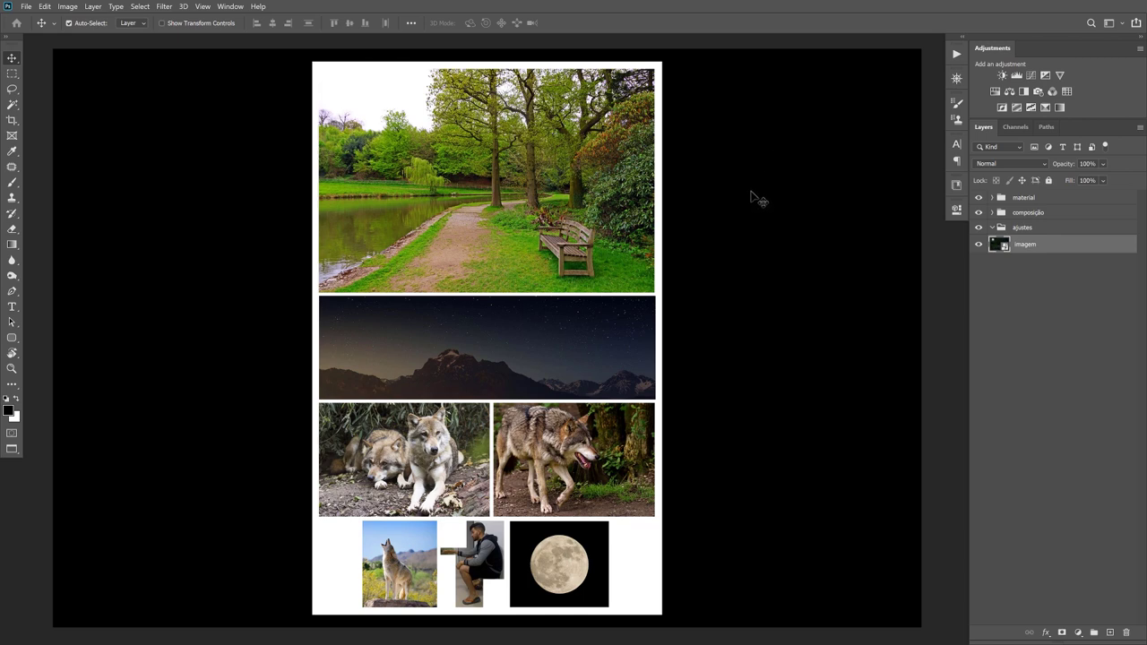
{"action": "left_click", "coordinate": [979, 197]}
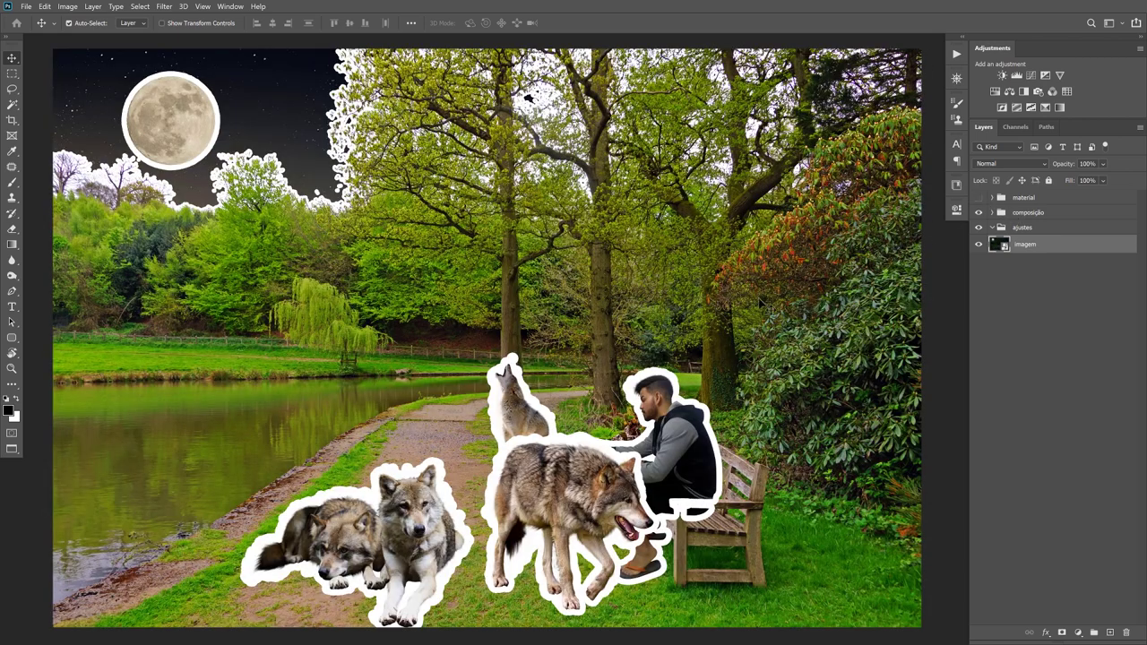
{"action": "left_click", "coordinate": [979, 212]}
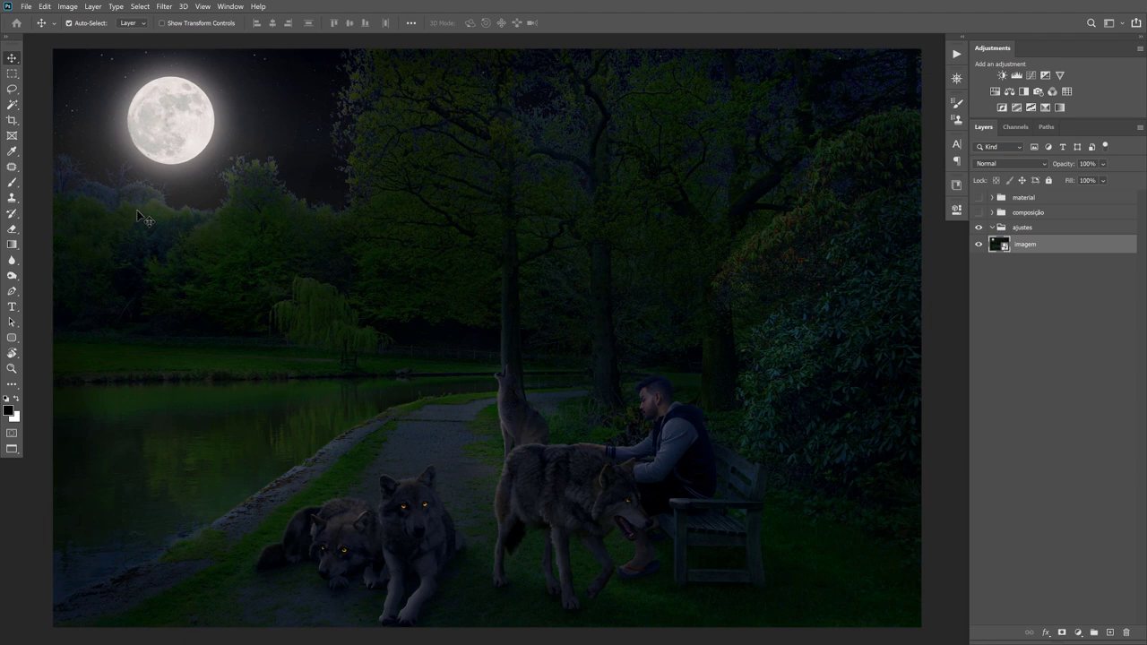
Step: Copy a lasso selection of the upper scene to Layer 1 inside the ajustes group
{"action": "key", "text": "l"}
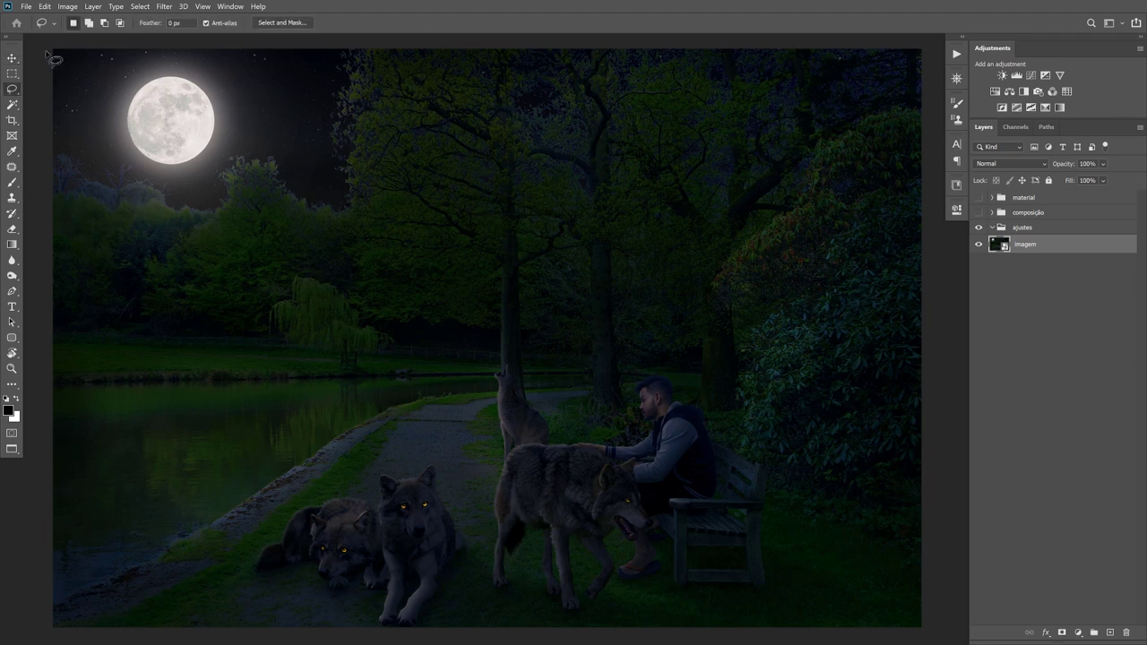
{"action": "mouse_move", "coordinate": [51, 137]}
{"action": "left_mouse_down"}
{"action": "mouse_move", "coordinate": [224, 136]}
{"action": "mouse_move", "coordinate": [332, 51]}
{"action": "mouse_move", "coordinate": [932, 45]}
{"action": "mouse_move", "coordinate": [905, 203]}
{"action": "mouse_move", "coordinate": [653, 275]}
{"action": "mouse_move", "coordinate": [440, 206]}
{"action": "mouse_move", "coordinate": [282, 248]}
{"action": "mouse_move", "coordinate": [74, 243]}
{"action": "mouse_move", "coordinate": [40, 141]}
{"action": "left_mouse_up"}
{"action": "key", "text": "ctrl+j"}
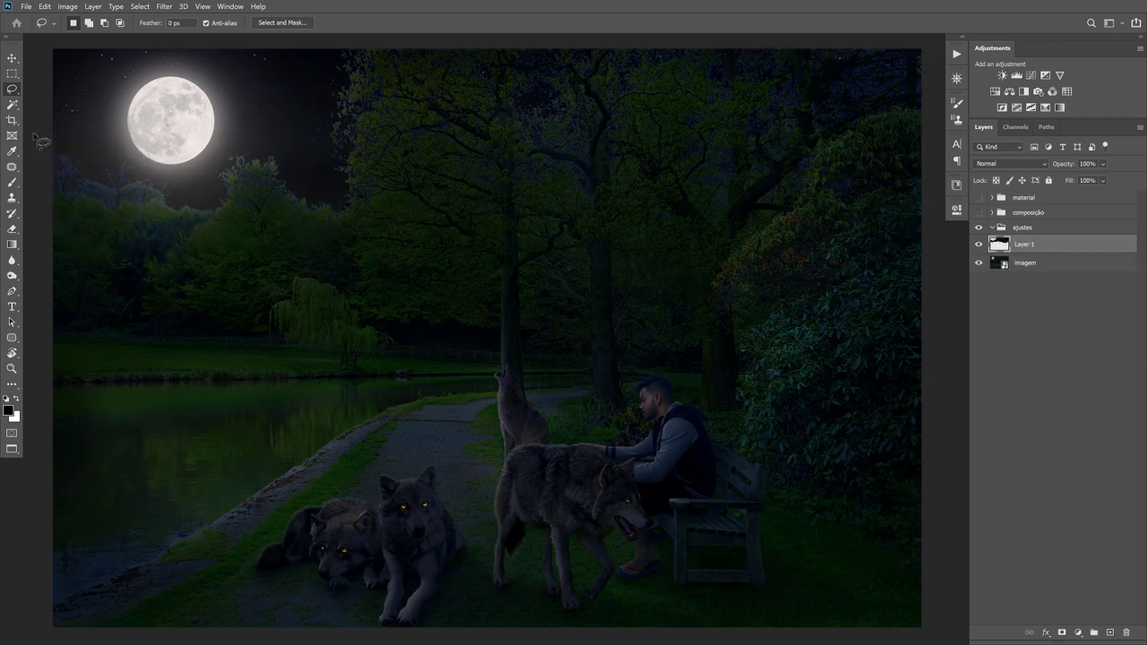
{"action": "left_click_drag", "start_coordinate": [1013, 246], "coordinate": [1022, 229]}
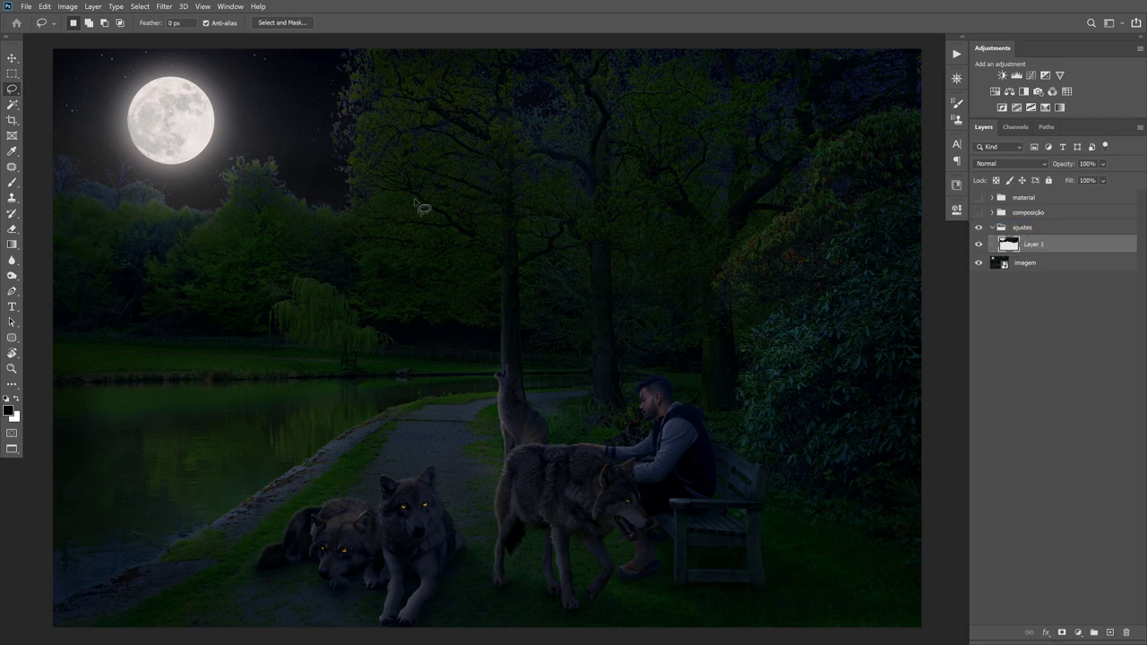
{"action": "key", "text": "v"}
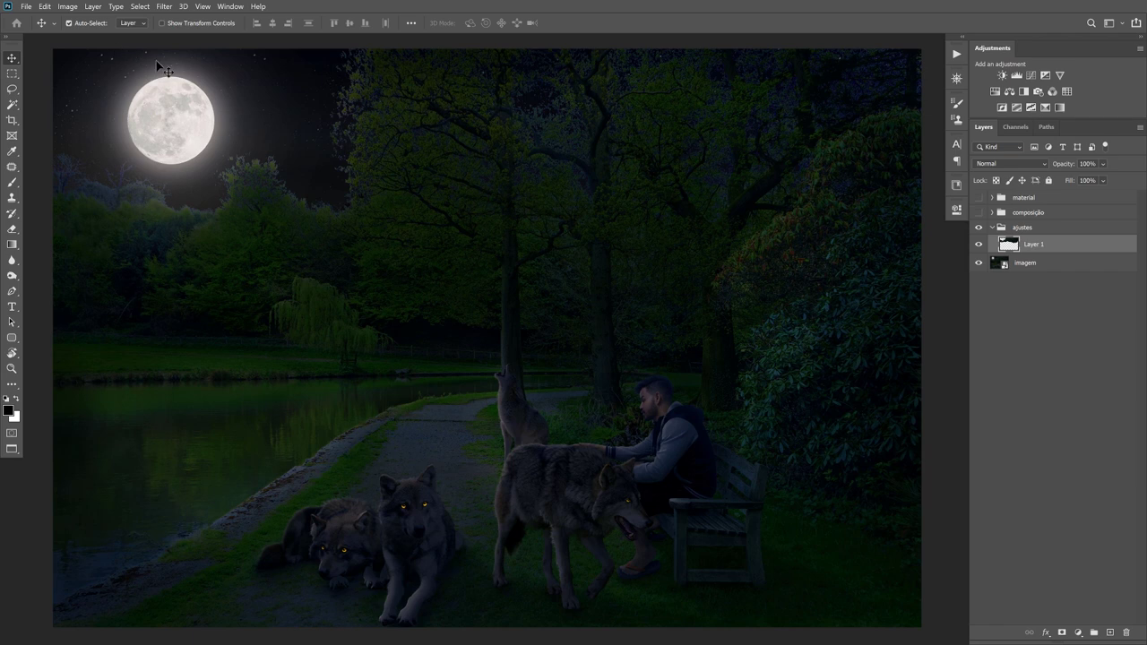
Step: Apply Dust & Scratches (radius 20, threshold 20) to Layer 1 and compare before and after
{"action": "left_click", "coordinate": [164, 6]}
{"action": "mouse_move", "coordinate": [173, 164]}
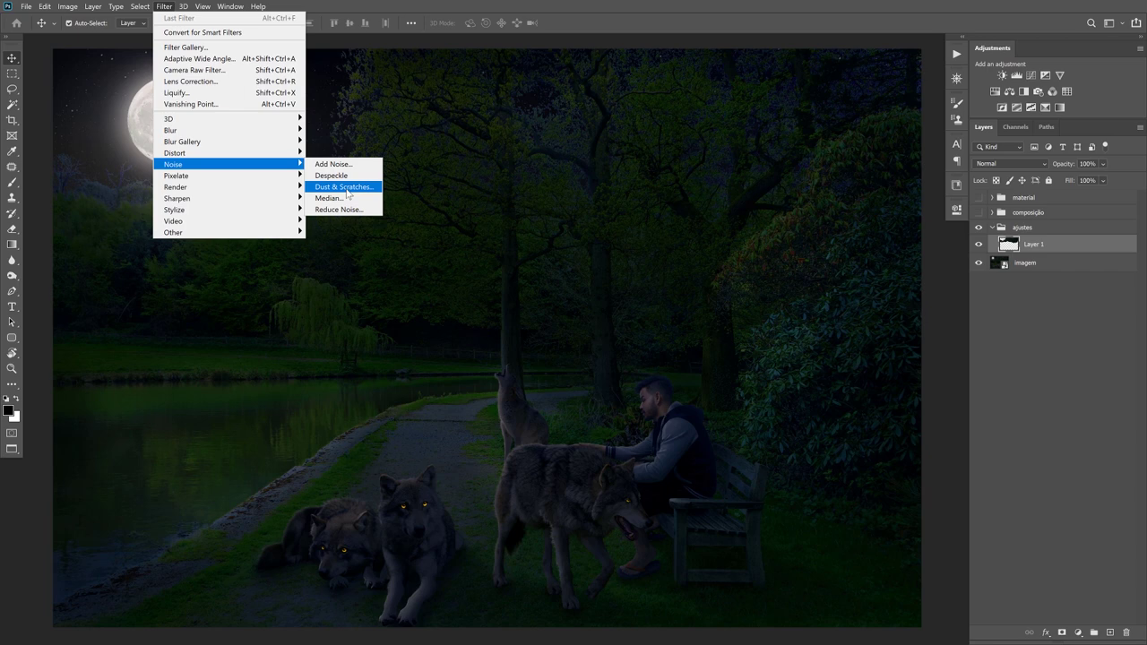
{"action": "left_click", "coordinate": [347, 188]}
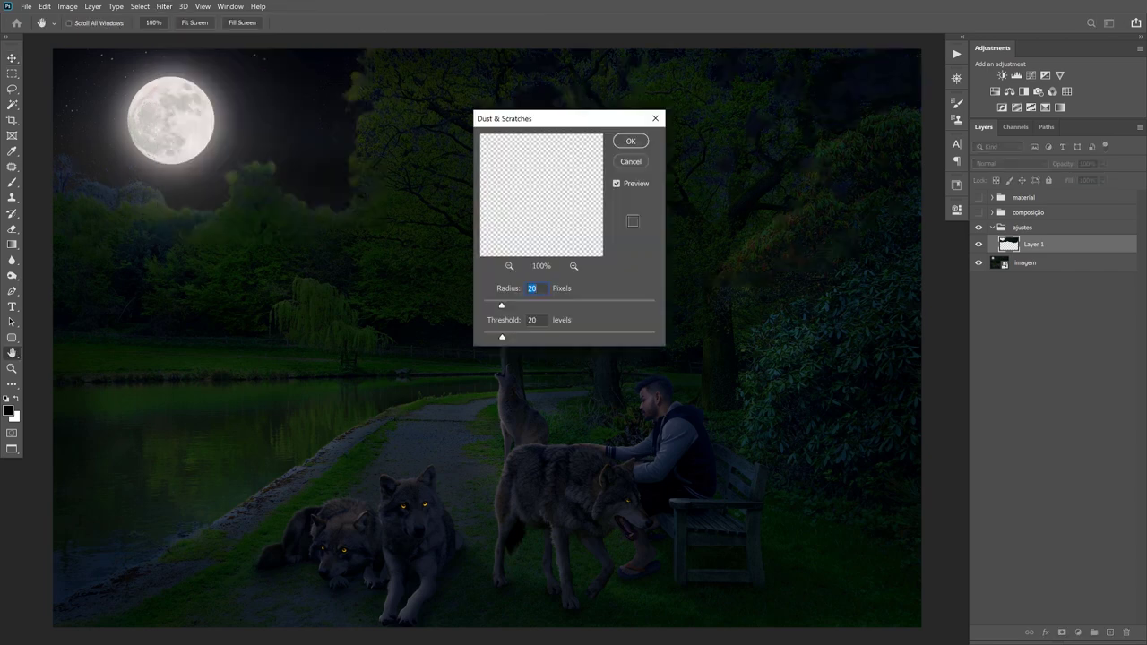
{"action": "left_click_drag", "start_coordinate": [536, 117], "coordinate": [613, 175]}
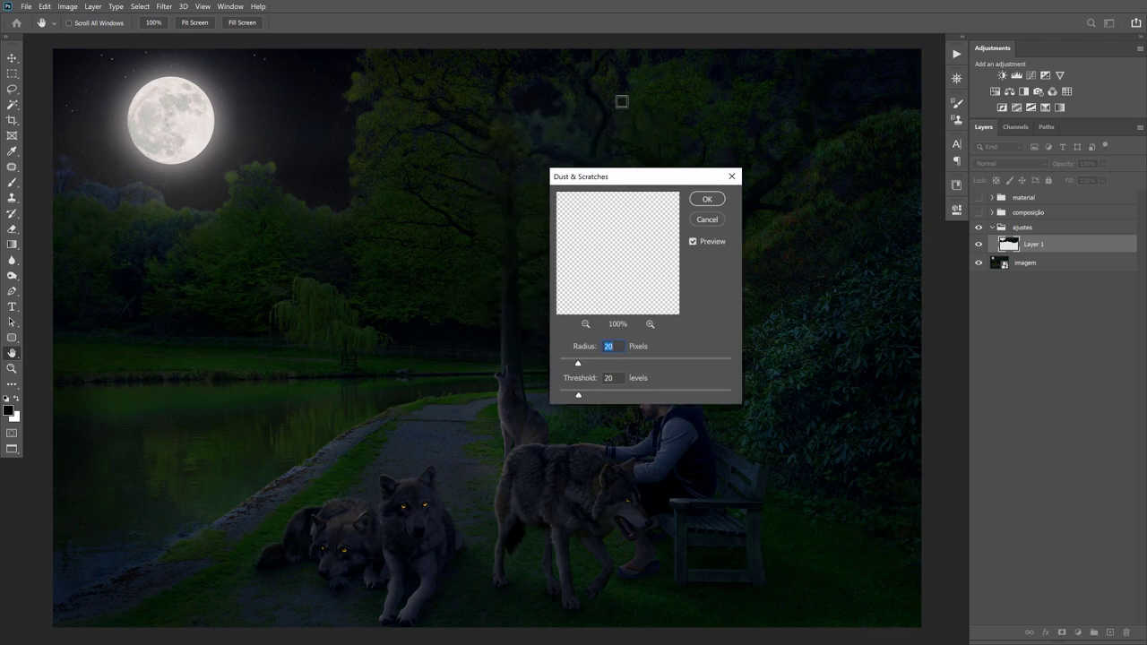
{"action": "left_click", "coordinate": [709, 200]}
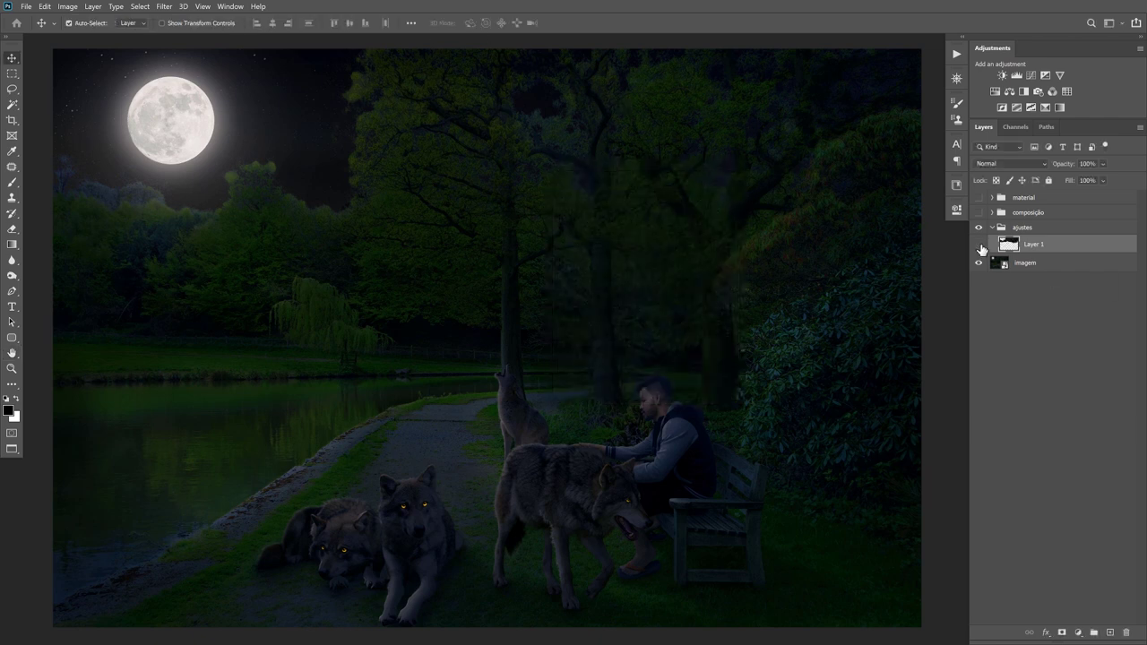
{"action": "left_click", "coordinate": [980, 246]}
{"action": "left_click", "coordinate": [979, 246]}
Step: Add a Curves adjustment with a raised midpoint to brighten the scene, then toggle it to compare
{"action": "left_click", "coordinate": [1031, 77]}
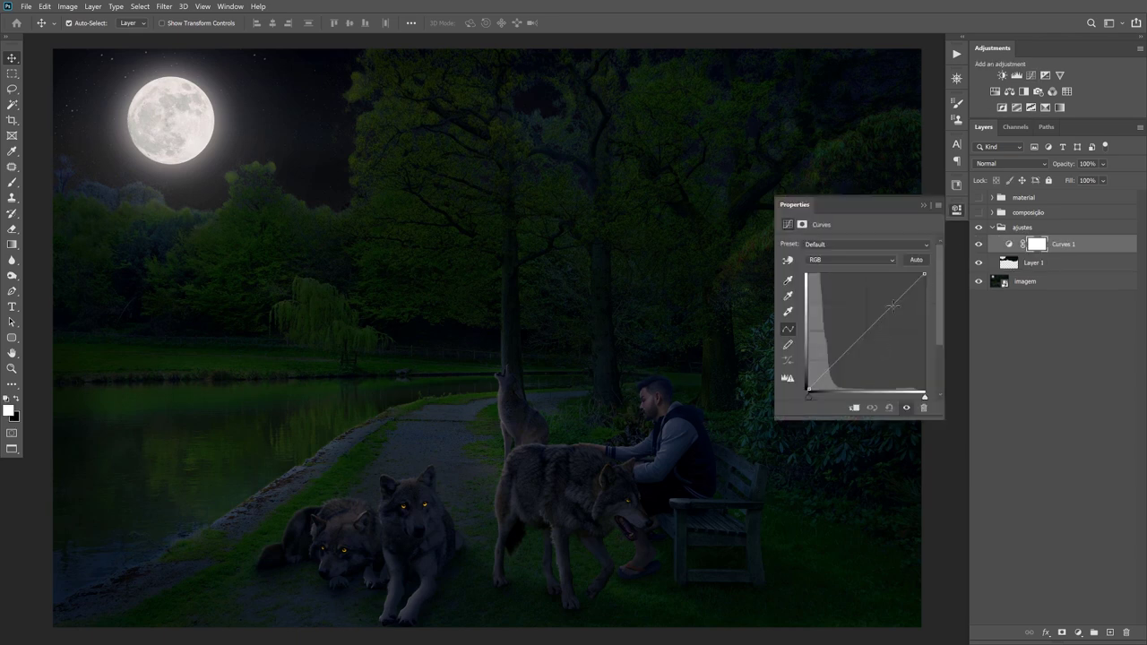
{"action": "left_click_drag", "start_coordinate": [887, 311], "coordinate": [885, 301]}
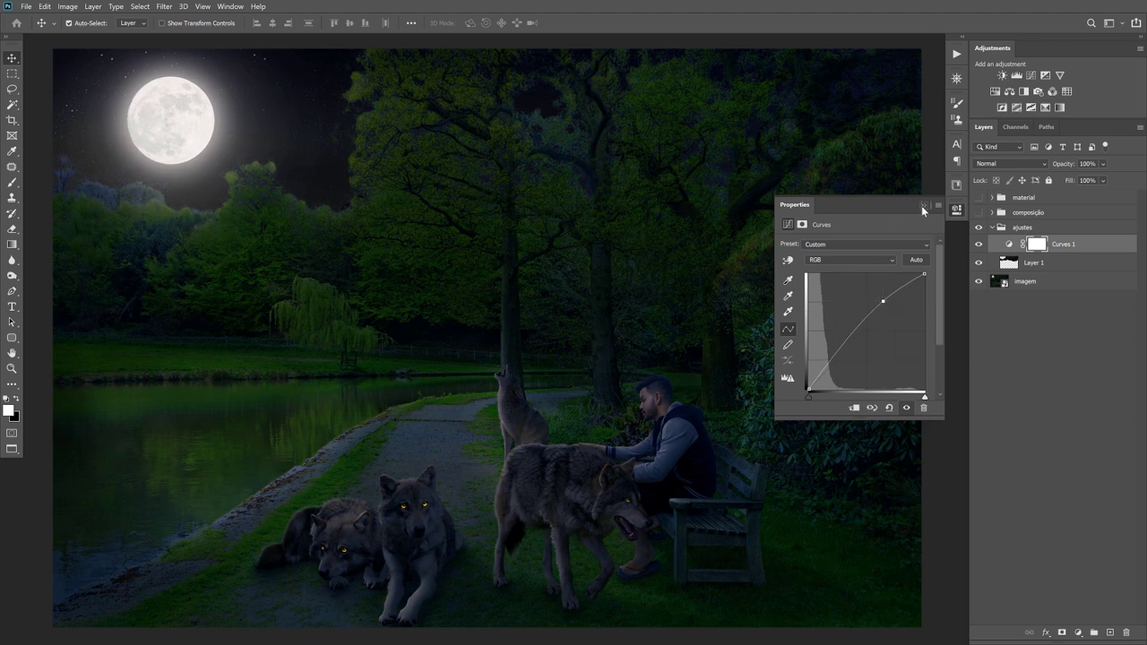
{"action": "left_click", "coordinate": [924, 205]}
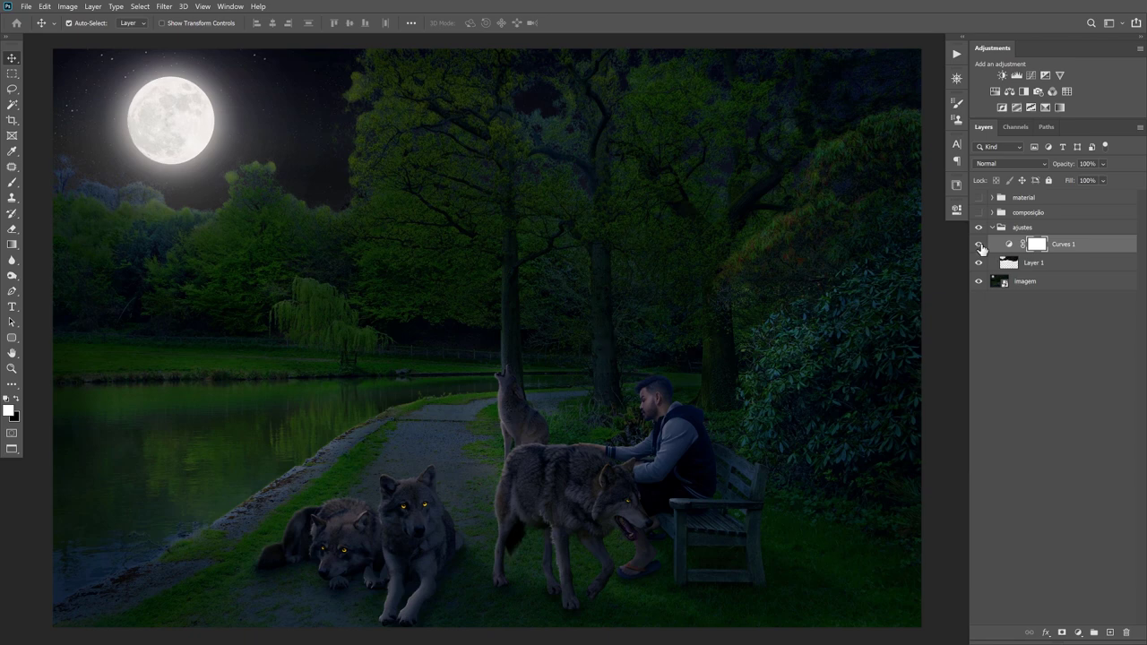
{"action": "left_click", "coordinate": [980, 245]}
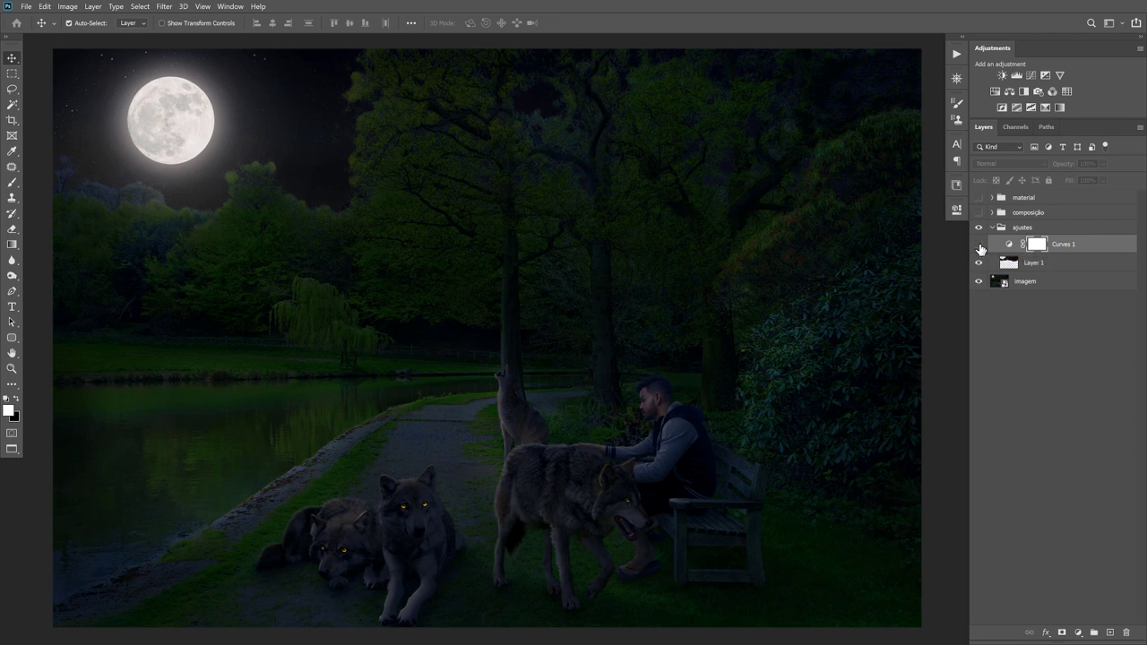
{"action": "left_click", "coordinate": [979, 244]}
{"action": "left_click", "coordinate": [979, 212]}
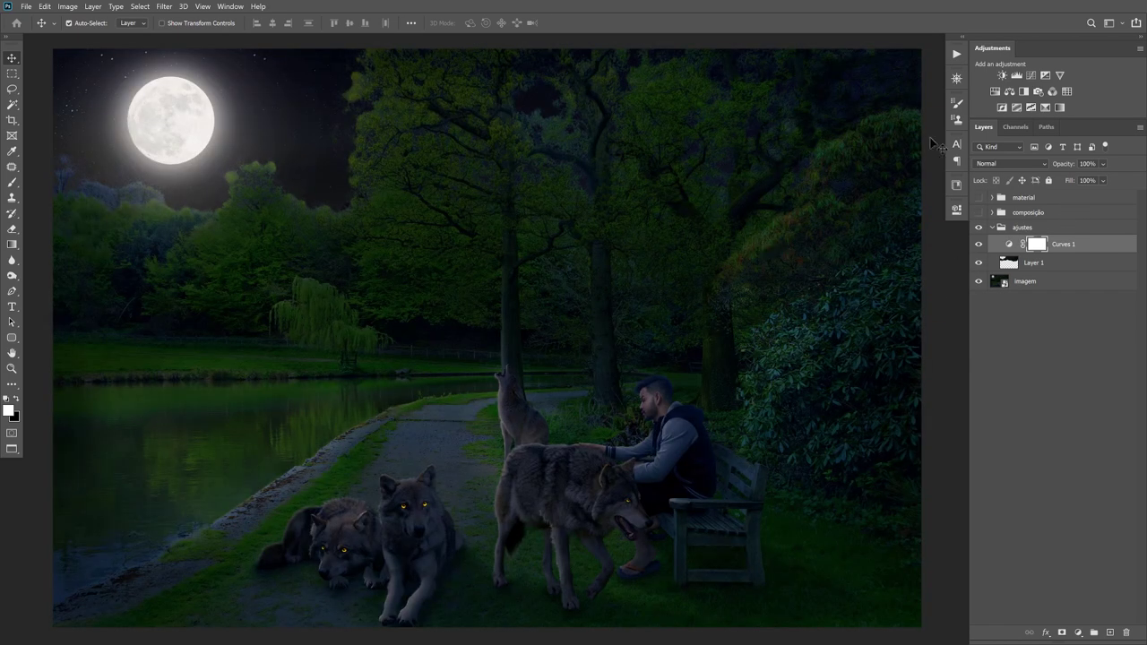
Step: Add a Hue/Saturation adjustment above Curves 1 with Saturation at -17
{"action": "left_click", "coordinate": [996, 91]}
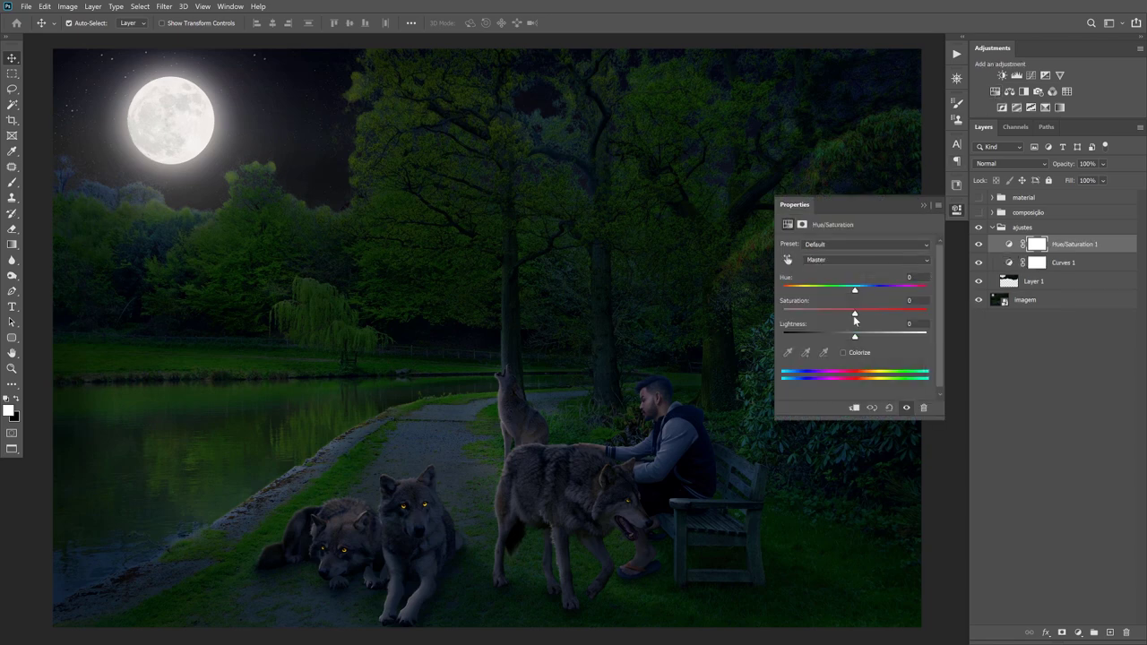
{"action": "left_click_drag", "start_coordinate": [854, 313], "coordinate": [829, 315]}
{"action": "left_click", "coordinate": [924, 206]}
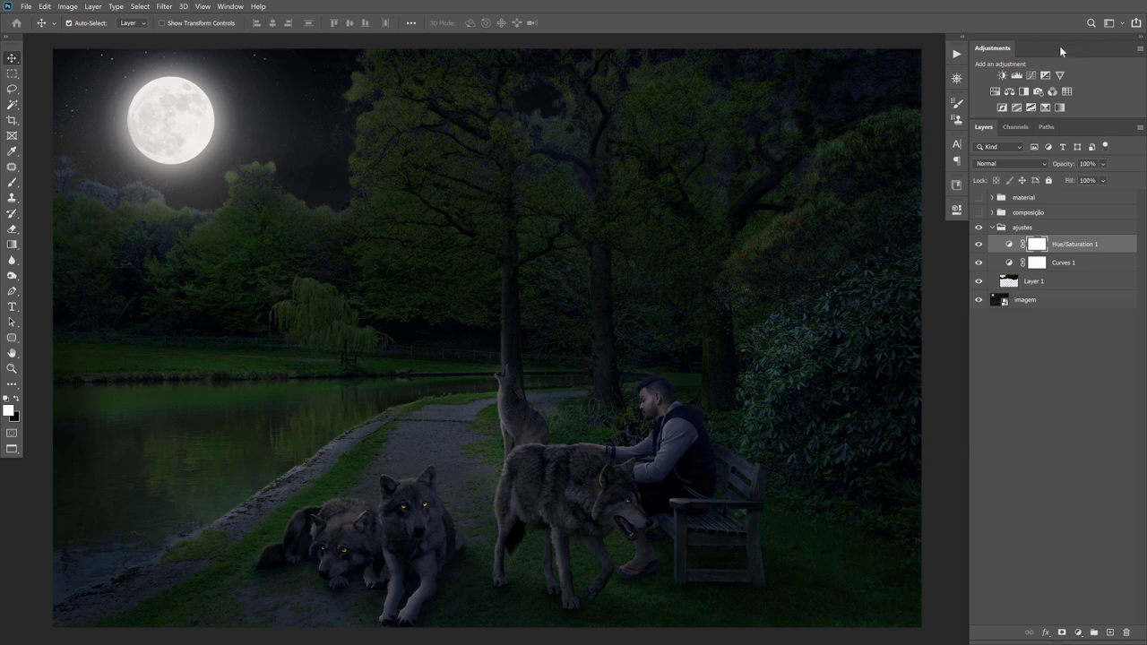
Step: Add Color Balance, nudging shadows toward blue and setting Midtones Yellow–Blue to +4
{"action": "left_click", "coordinate": [1010, 92]}
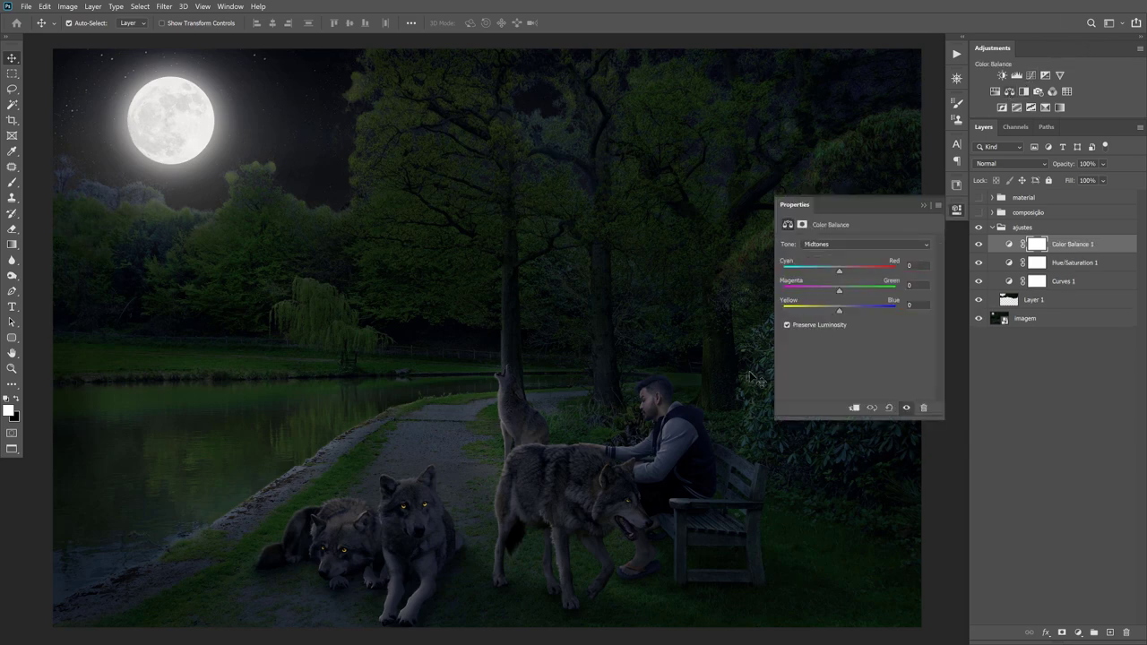
{"action": "left_click", "coordinate": [816, 243]}
{"action": "left_click", "coordinate": [816, 246]}
{"action": "left_click_drag", "start_coordinate": [839, 308], "coordinate": [839, 309]}
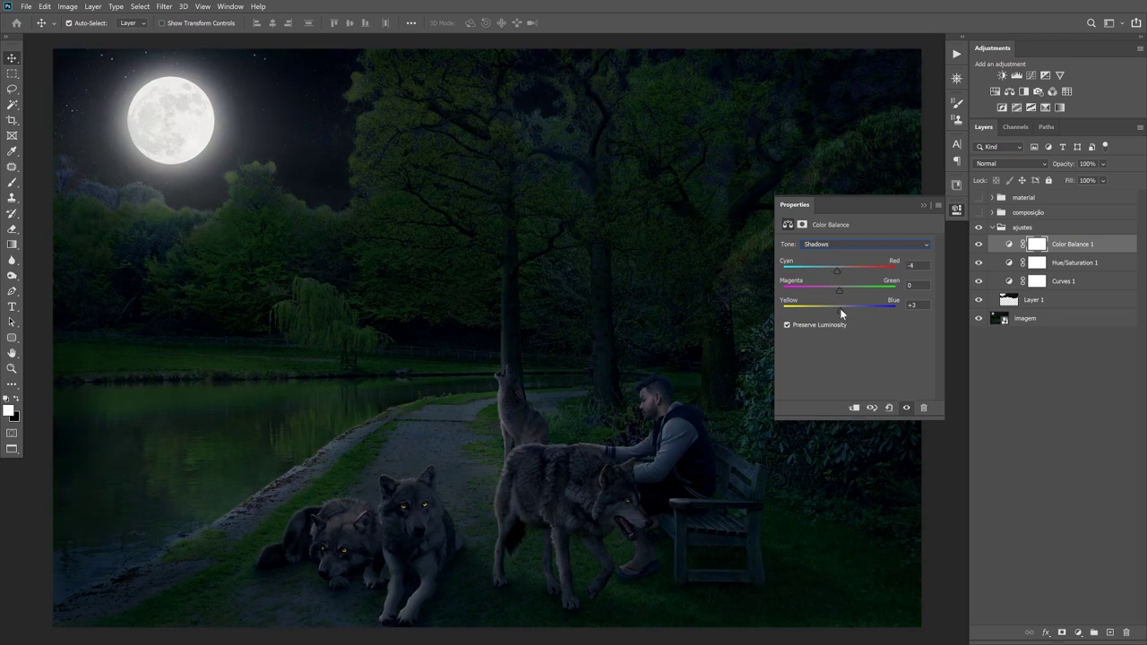
{"action": "left_click", "coordinate": [813, 241]}
{"action": "left_click_drag", "start_coordinate": [840, 309], "coordinate": [841, 312]}
Step: Set Highlights Cyan–Red to -16 and Shadows Yellow–Blue to 4
{"action": "left_click", "coordinate": [813, 244]}
{"action": "left_click", "coordinate": [817, 265]}
{"action": "left_click_drag", "start_coordinate": [840, 271], "coordinate": [831, 273]}
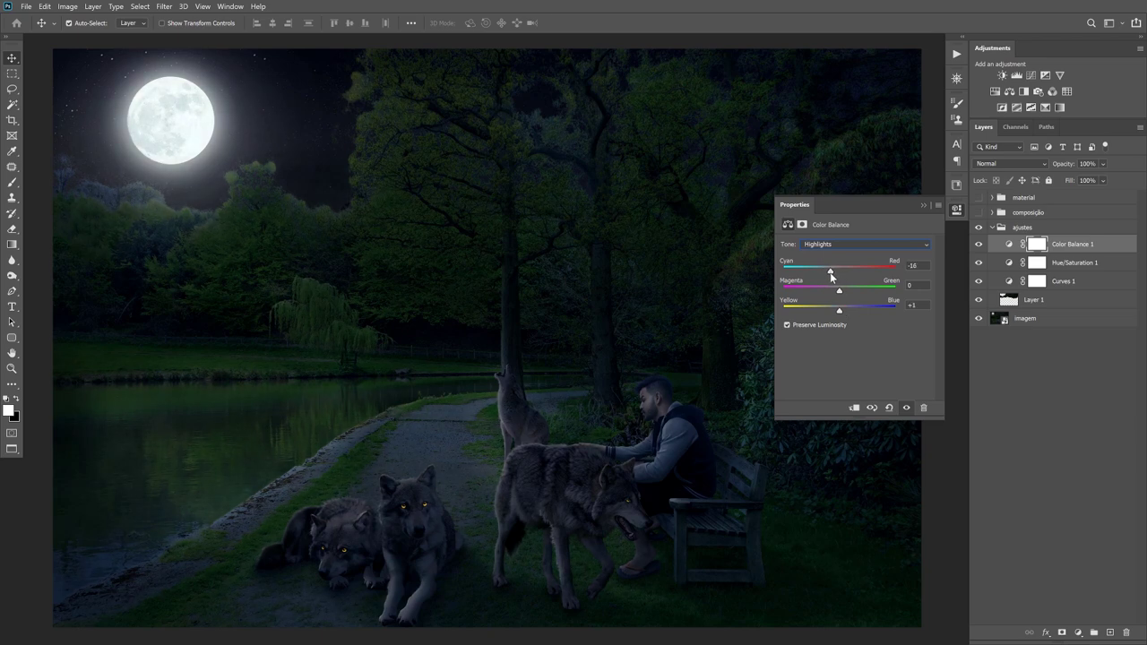
{"action": "left_click", "coordinate": [820, 244]}
{"action": "left_click", "coordinate": [825, 244]}
{"action": "left_click", "coordinate": [827, 249]}
{"action": "double_click", "coordinate": [921, 305]}
{"action": "type", "text": "4"}
{"action": "left_click", "coordinate": [924, 205]}
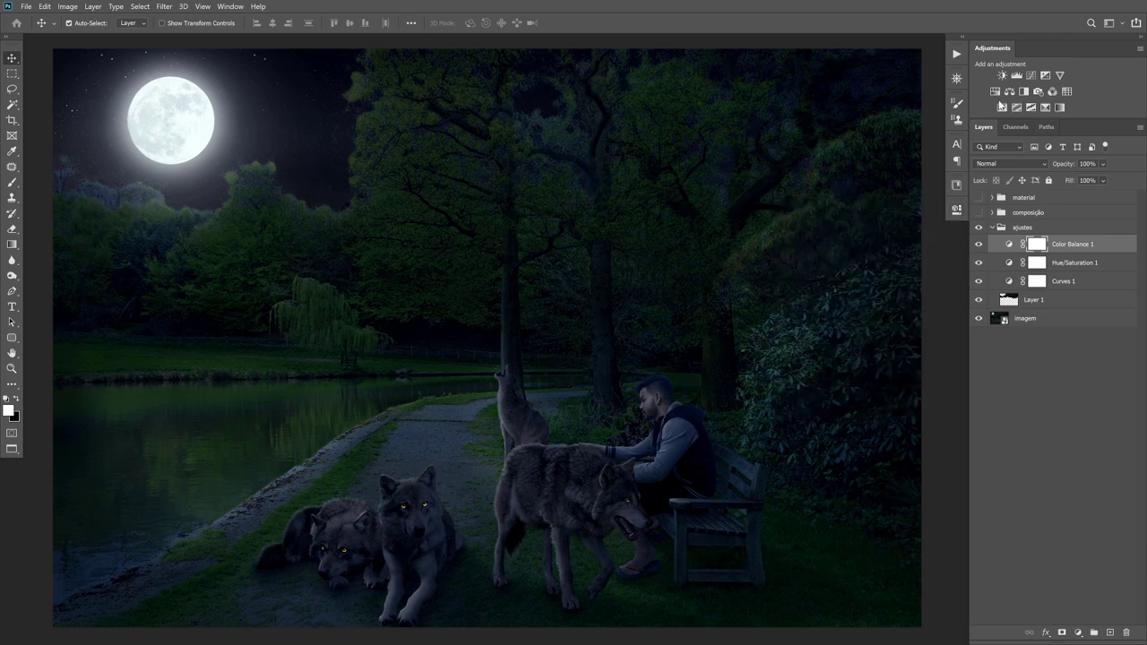
Step: Add a Hue/Saturation 2 adjustment with Saturation lowered to -13
{"action": "left_click", "coordinate": [995, 92]}
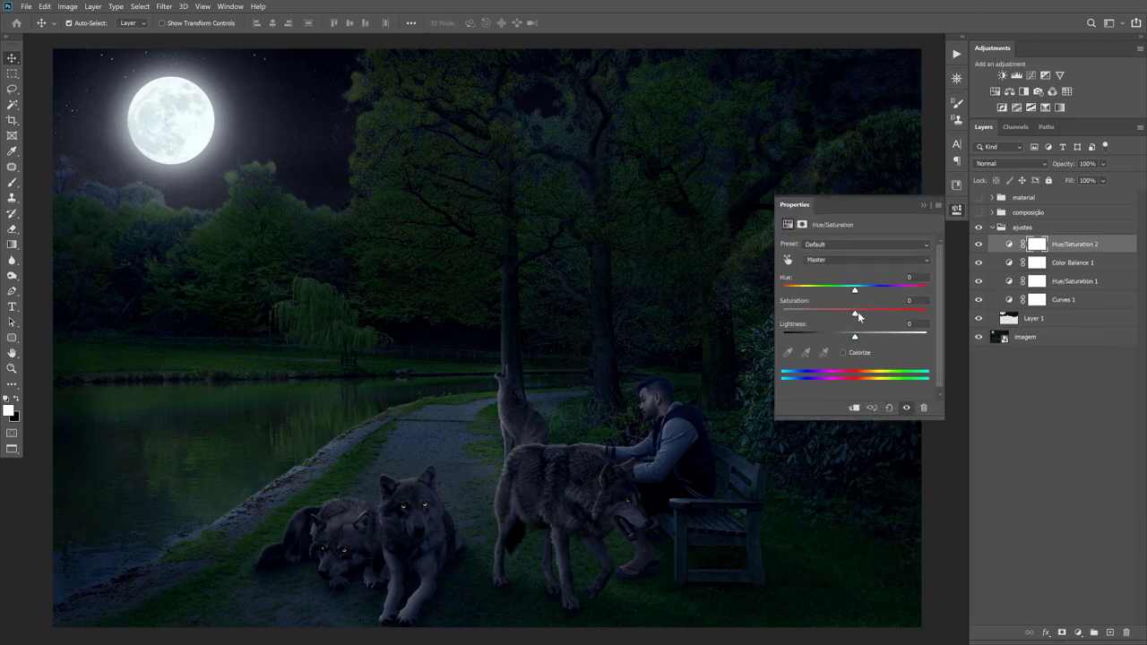
{"action": "left_click_drag", "start_coordinate": [856, 313], "coordinate": [844, 316]}
{"action": "left_click", "coordinate": [926, 204]}
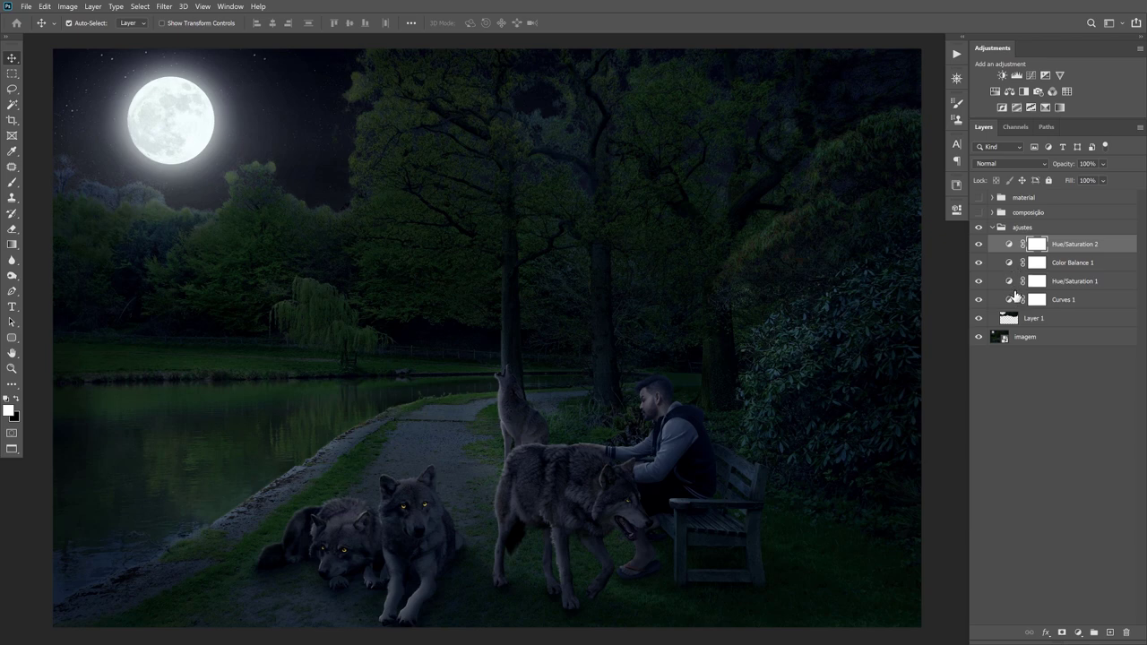
Step: Lift the Curves 1 midpoint slightly to brighten the scene
{"action": "left_click", "coordinate": [1010, 303]}
{"action": "double_click", "coordinate": [1010, 303]}
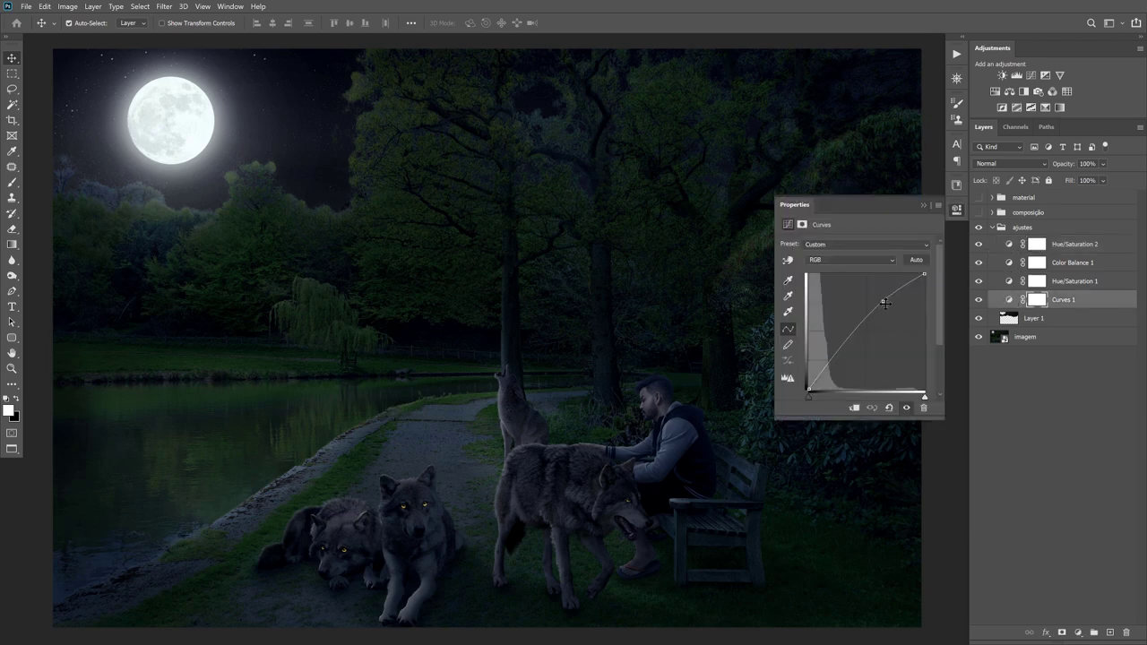
{"action": "left_click_drag", "start_coordinate": [882, 302], "coordinate": [879, 302]}
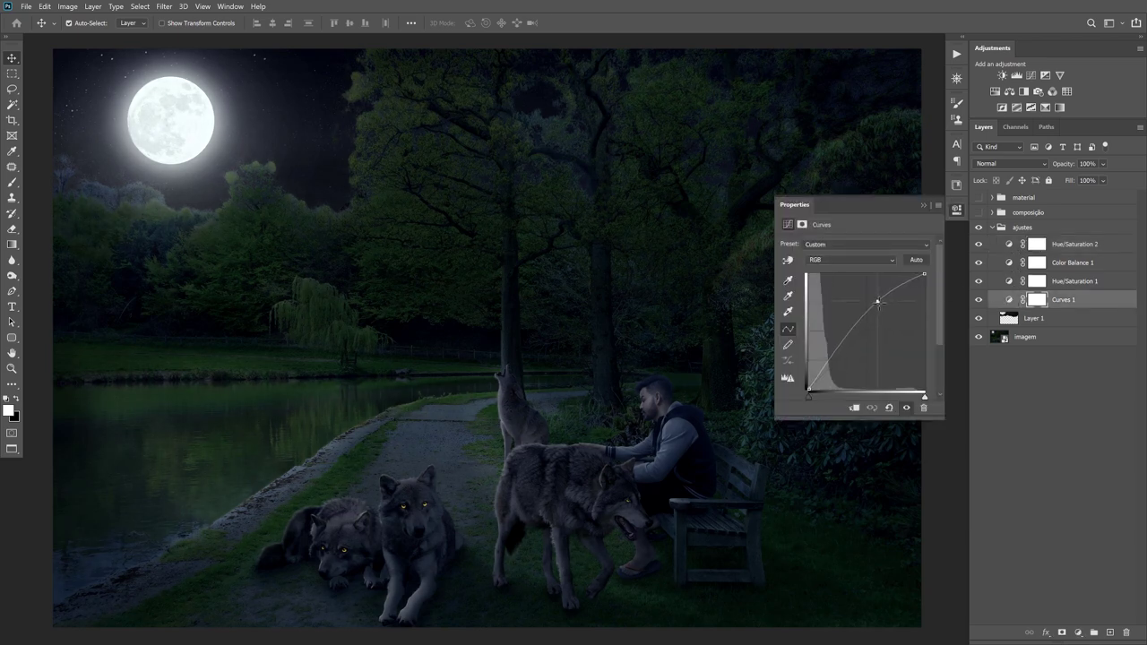
{"action": "left_click", "coordinate": [924, 203]}
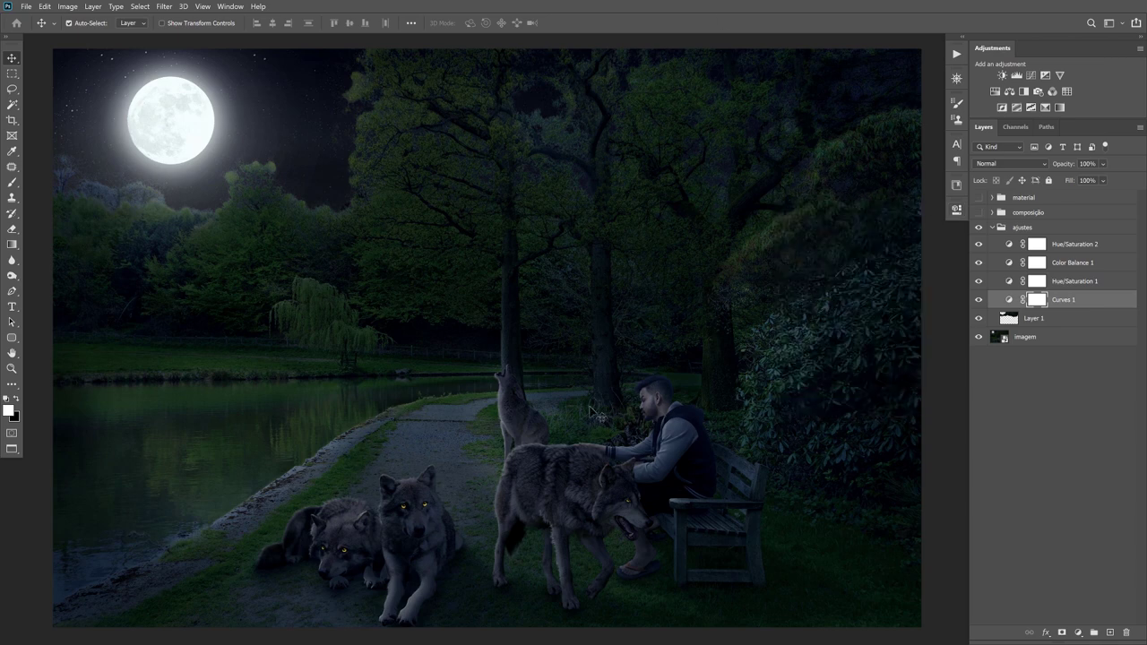
Step: Add a Curves 2 adjustment that darkens the scene, with its mask inverted to black
{"action": "left_click", "coordinate": [1032, 77]}
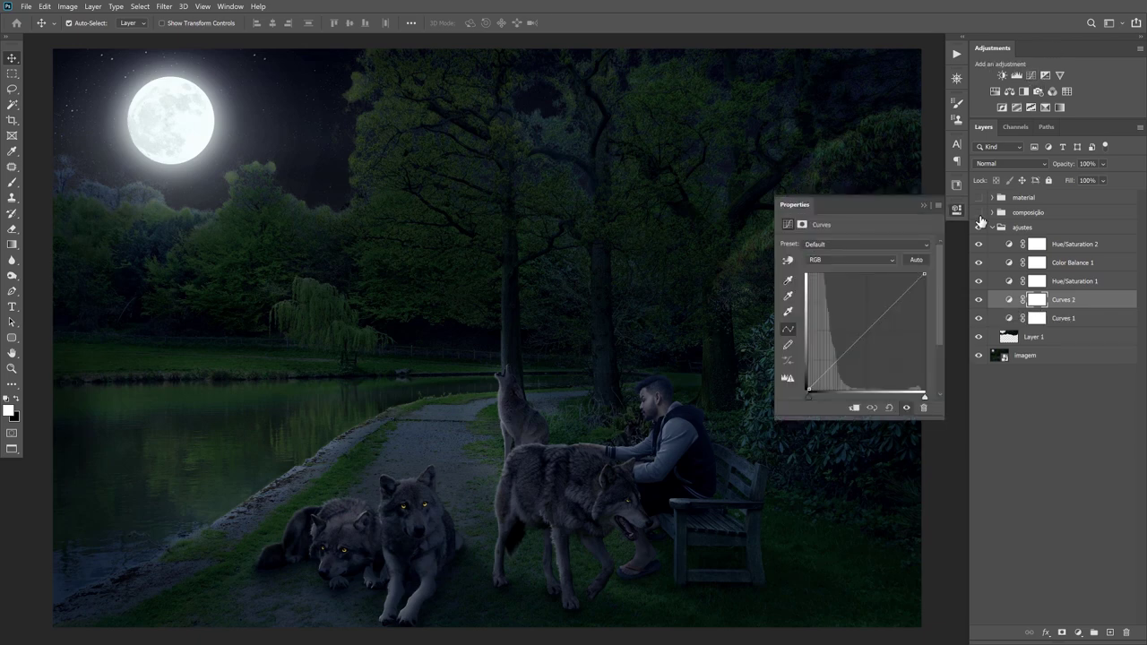
{"action": "left_click_drag", "start_coordinate": [926, 276], "coordinate": [942, 294]}
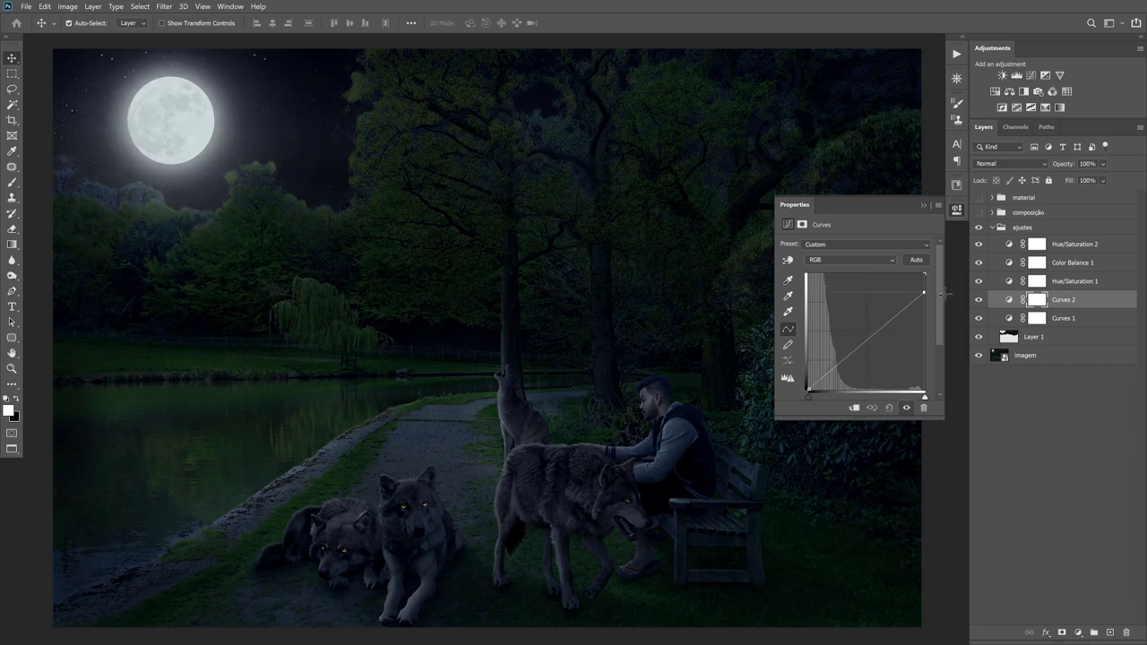
{"action": "left_click", "coordinate": [938, 198]}
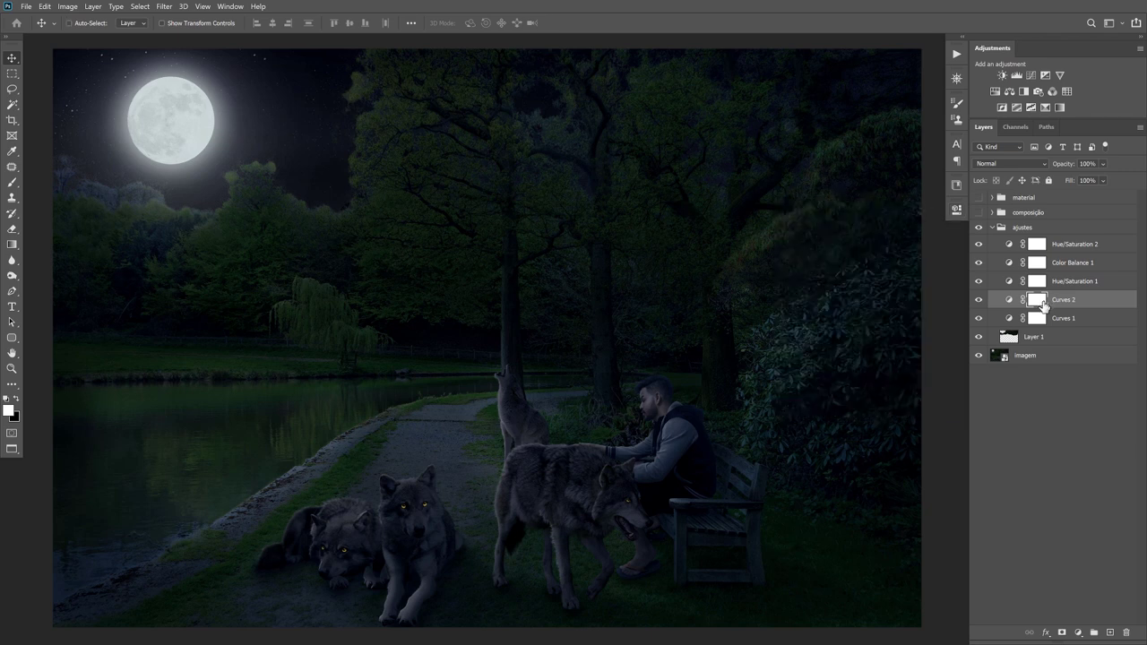
{"action": "key", "text": "ctrl+i"}
Step: Draw mask gradients revealing the darkening over the upper trees, right edge and upper-left sky
{"action": "key", "text": "g"}
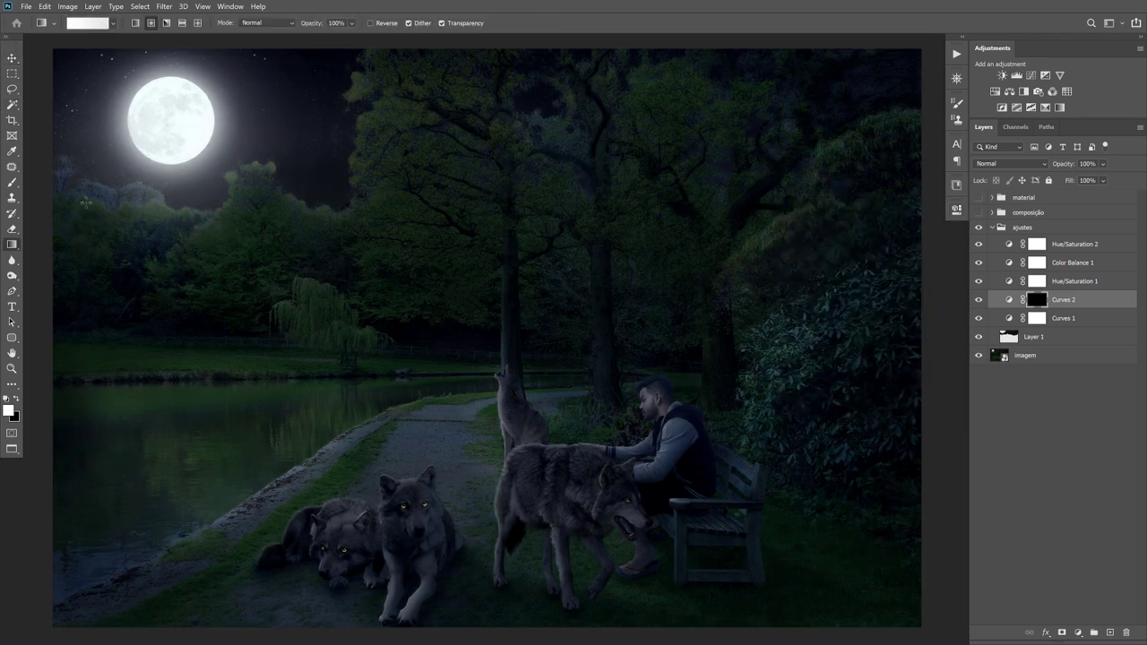
{"action": "right_click", "coordinate": [12, 244]}
{"action": "left_click", "coordinate": [63, 244]}
{"action": "left_click_drag", "start_coordinate": [924, 47], "coordinate": [594, 365]}
{"action": "left_click_drag", "start_coordinate": [844, 106], "coordinate": [567, 360]}
{"action": "left_click_drag", "start_coordinate": [629, 47], "coordinate": [592, 204]}
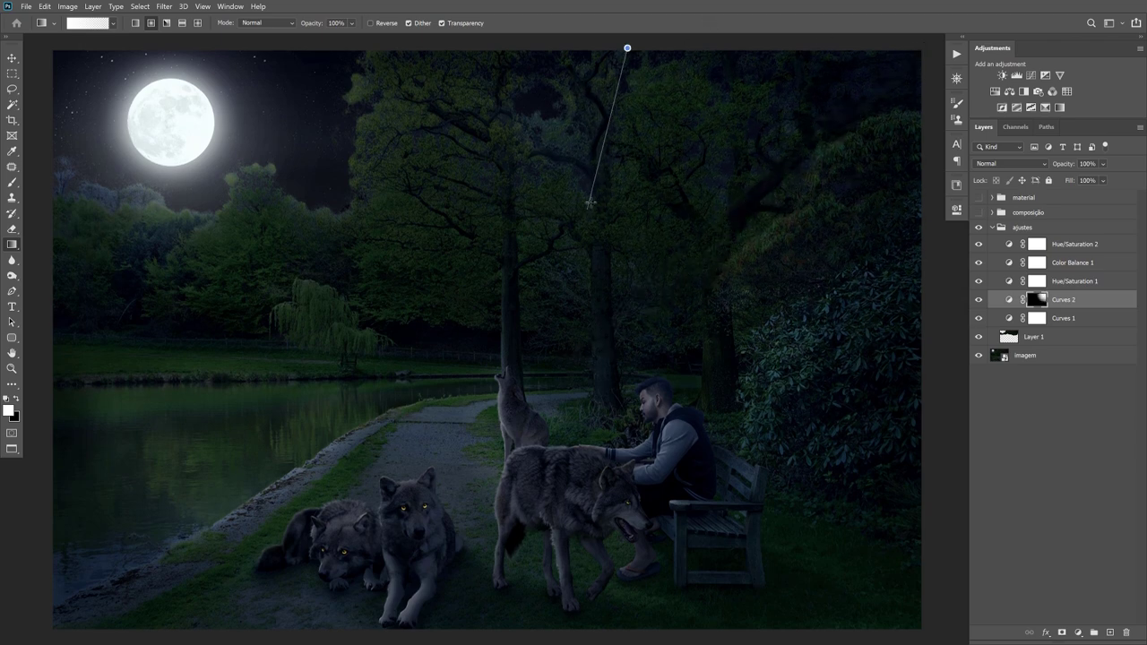
{"action": "left_click_drag", "start_coordinate": [926, 351], "coordinate": [666, 351]}
{"action": "left_click_drag", "start_coordinate": [825, 344], "coordinate": [717, 343]}
{"action": "left_click_drag", "start_coordinate": [636, 577], "coordinate": [633, 491]}
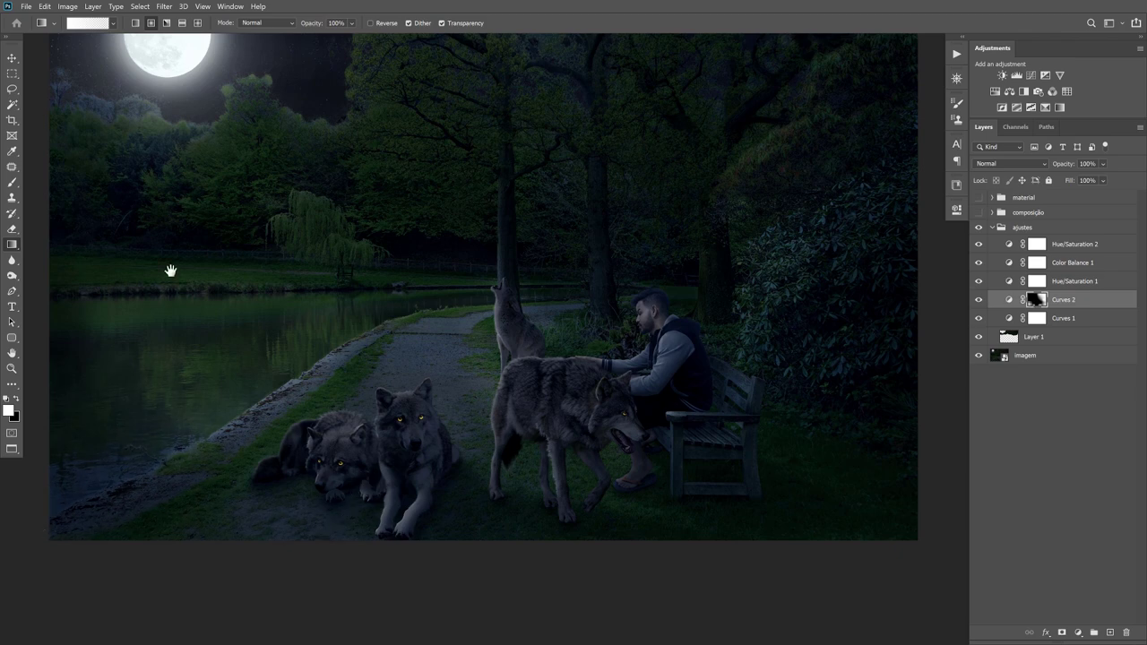
{"action": "left_click_drag", "start_coordinate": [169, 271], "coordinate": [173, 437]}
{"action": "left_click_drag", "start_coordinate": [69, 102], "coordinate": [116, 174]}
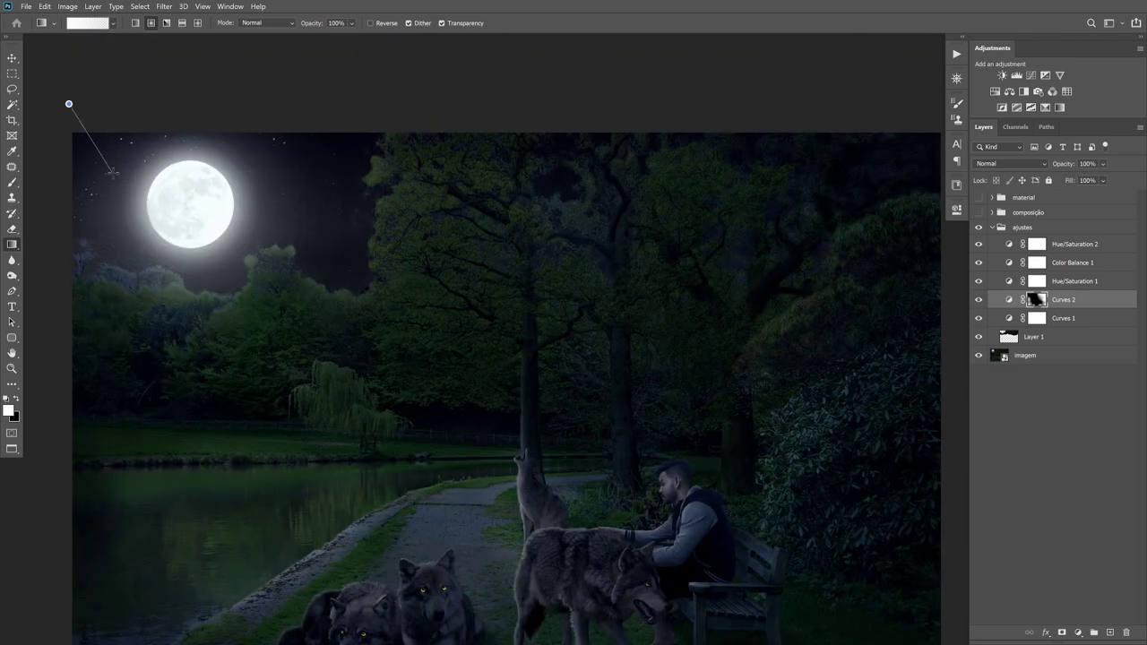
Step: Raise Curves 2's top point to soften its darkening
{"action": "double_click", "coordinate": [1007, 301]}
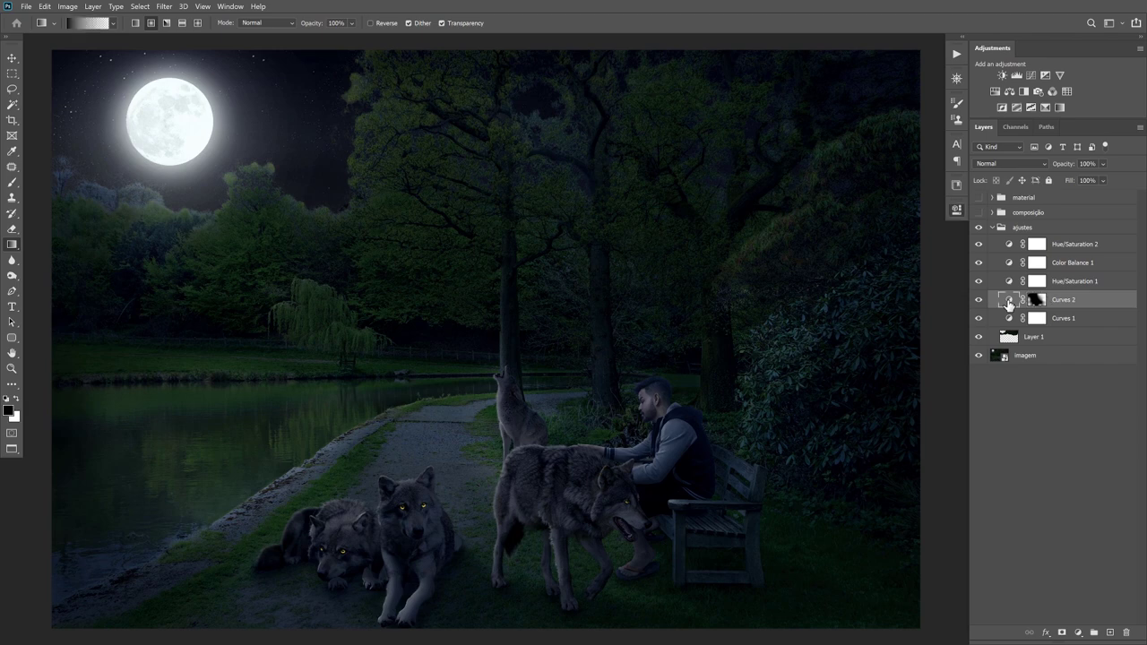
{"action": "left_click_drag", "start_coordinate": [925, 324], "coordinate": [941, 310]}
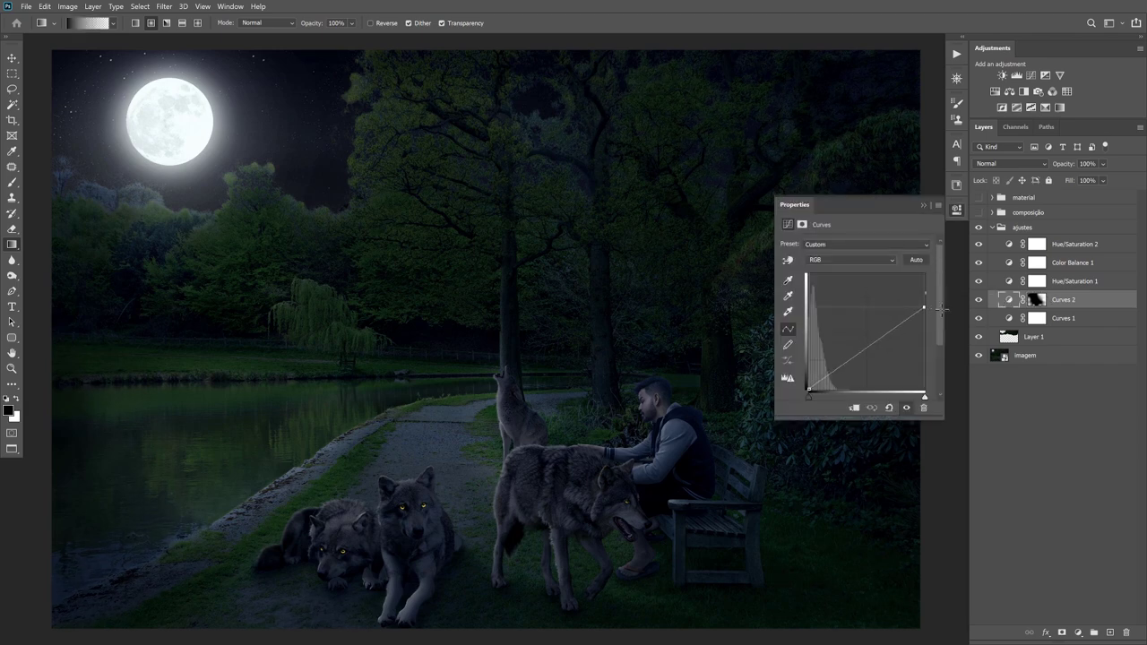
{"action": "left_click", "coordinate": [924, 206]}
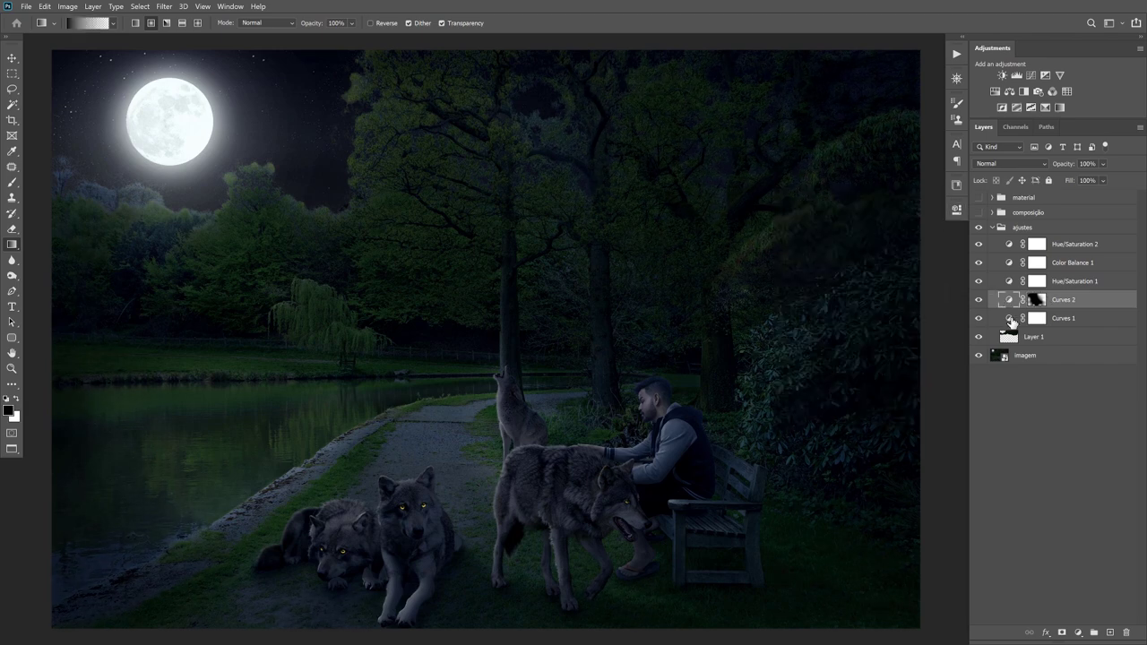
Step: Add a higher point on Curves 1 to brighten further, then target its mask and swap colours
{"action": "left_click", "coordinate": [1011, 320]}
{"action": "double_click", "coordinate": [1011, 320]}
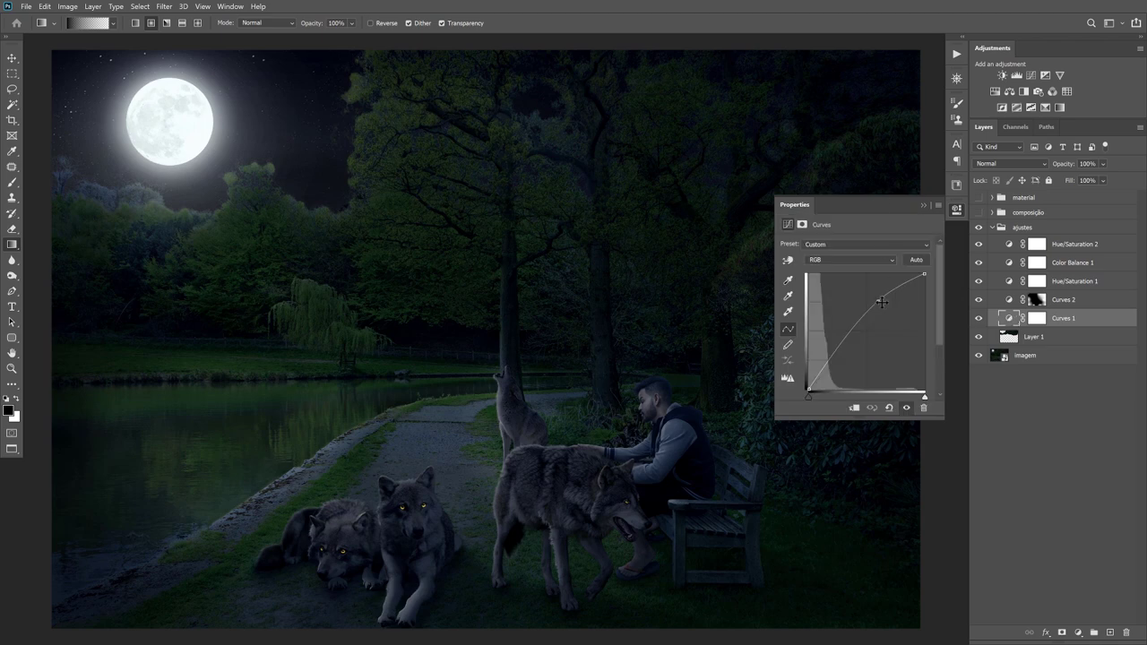
{"action": "left_click_drag", "start_coordinate": [876, 303], "coordinate": [874, 298]}
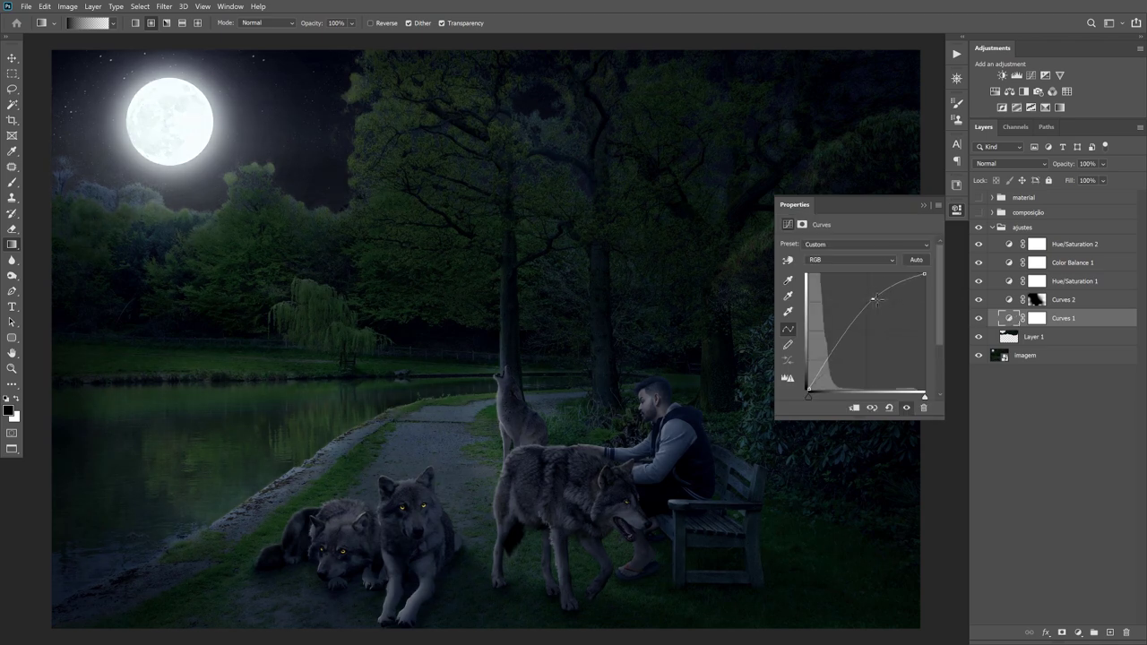
{"action": "left_click", "coordinate": [922, 206]}
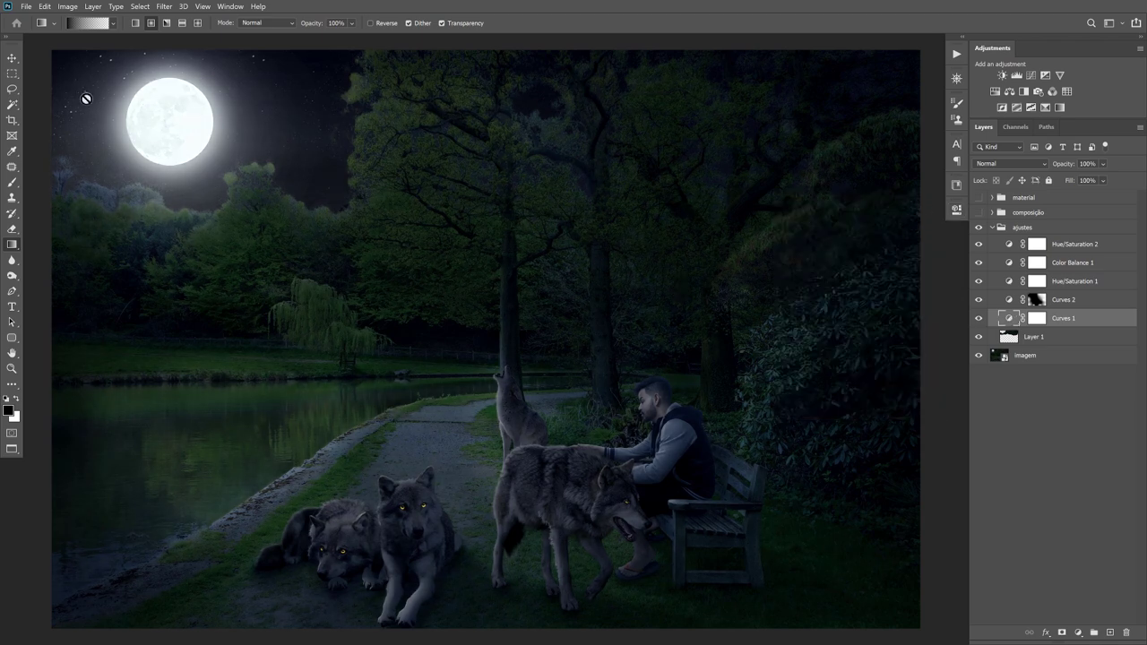
{"action": "left_click", "coordinate": [1040, 320]}
{"action": "key", "text": "x"}
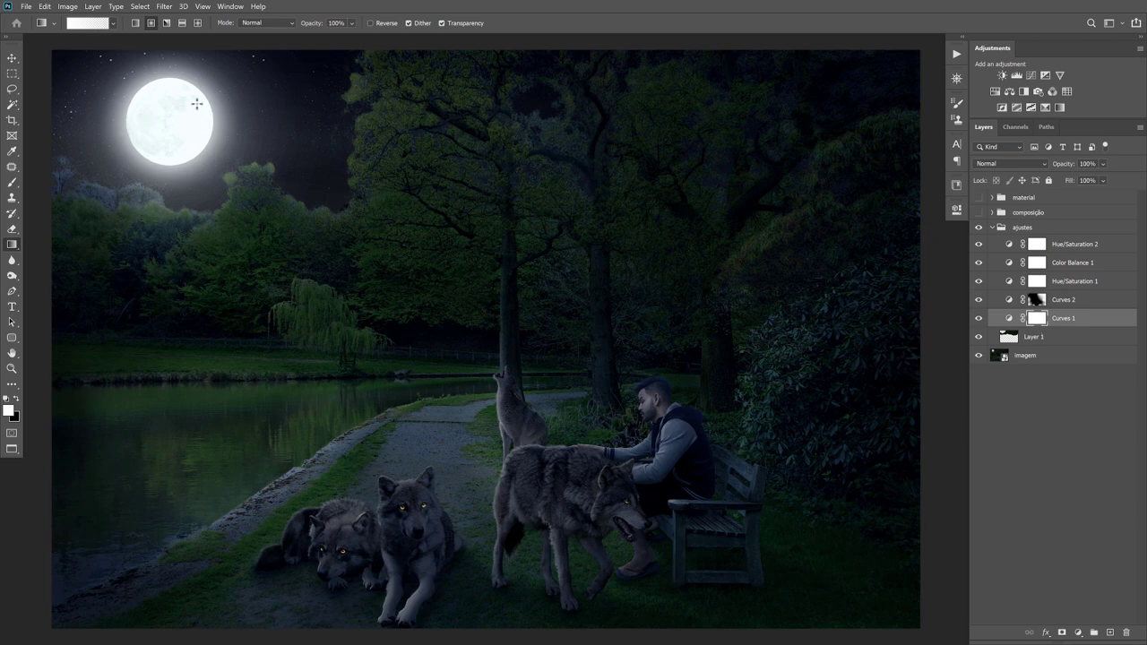
Step: Draw a black gradient over the moon on the Curves 1 mask, then select Hue/Saturation 2
{"action": "left_click", "coordinate": [16, 399]}
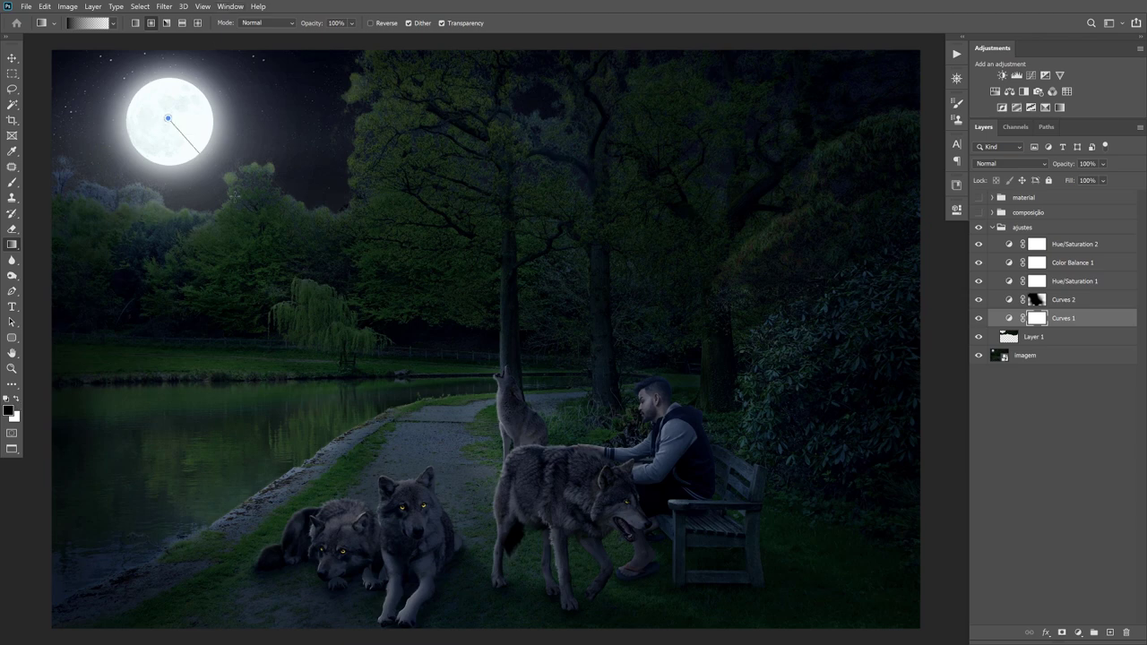
{"action": "left_click_drag", "start_coordinate": [172, 121], "coordinate": [165, 135]}
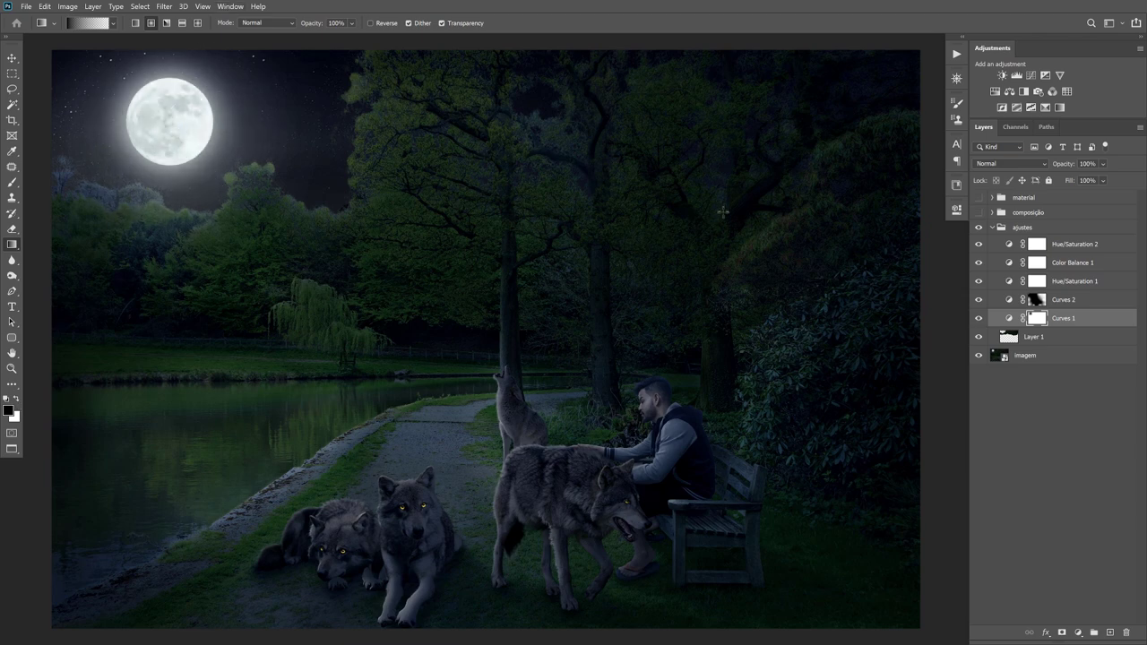
{"action": "left_click", "coordinate": [1093, 245]}
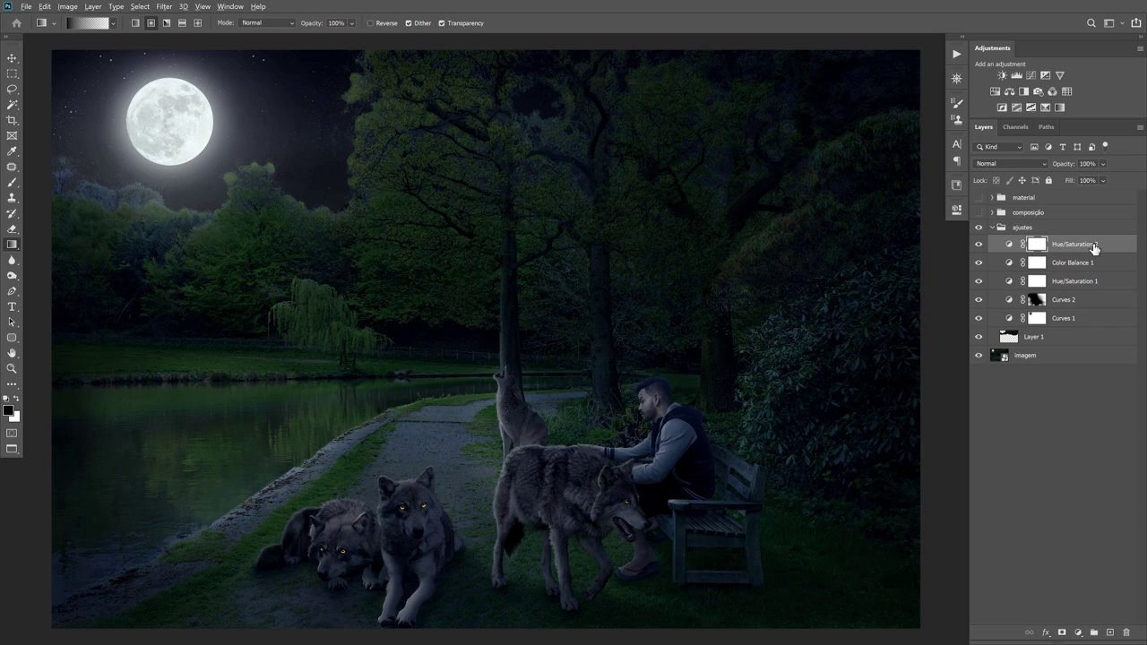
Step: Stamp visible layers into Layer 2 and sharpen it with Unsharp Mask, Amount 100%, Radius 1.0
{"action": "key", "text": "ctrl+shift+alt+e"}
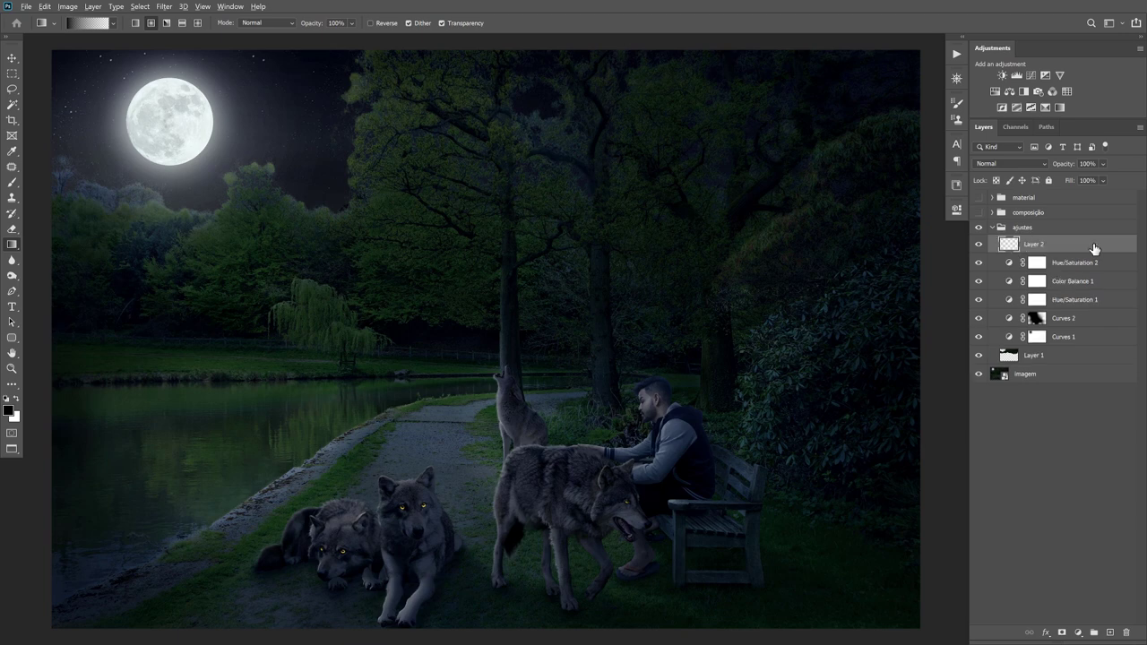
{"action": "left_click", "coordinate": [165, 7]}
{"action": "mouse_move", "coordinate": [228, 198]}
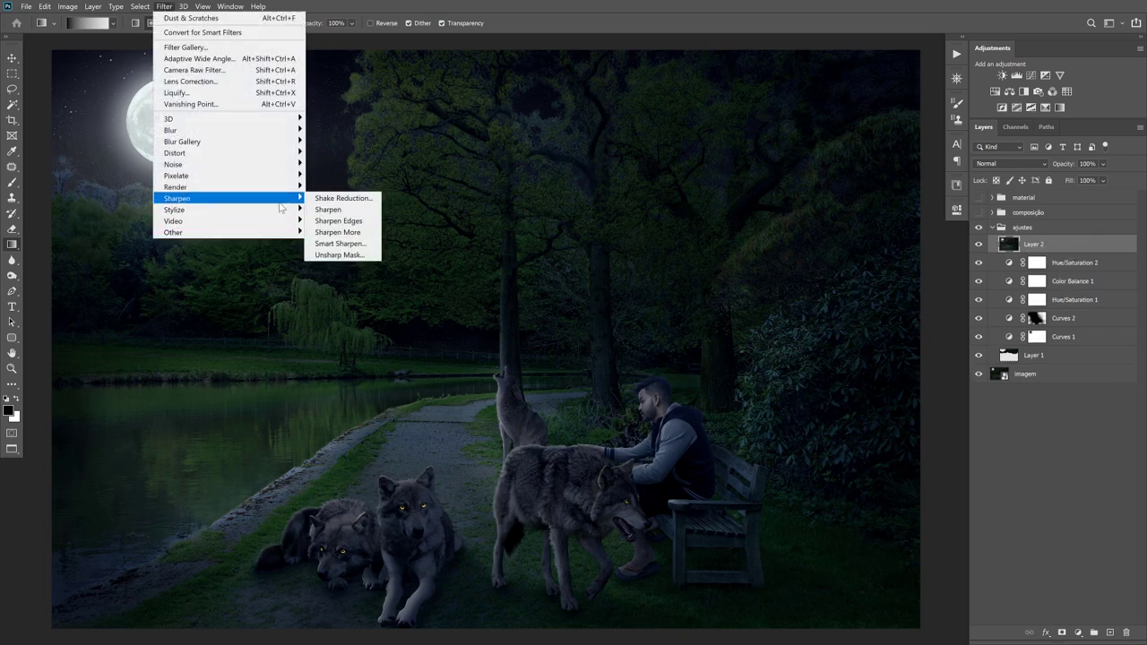
{"action": "left_click", "coordinate": [339, 255]}
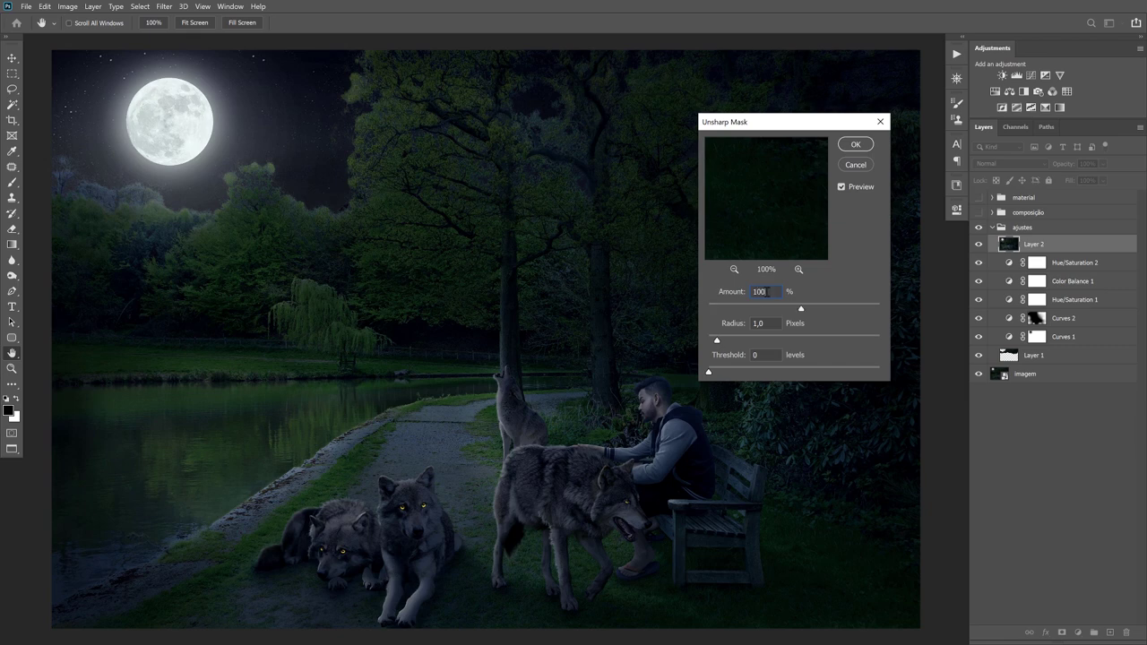
{"action": "left_click", "coordinate": [855, 145]}
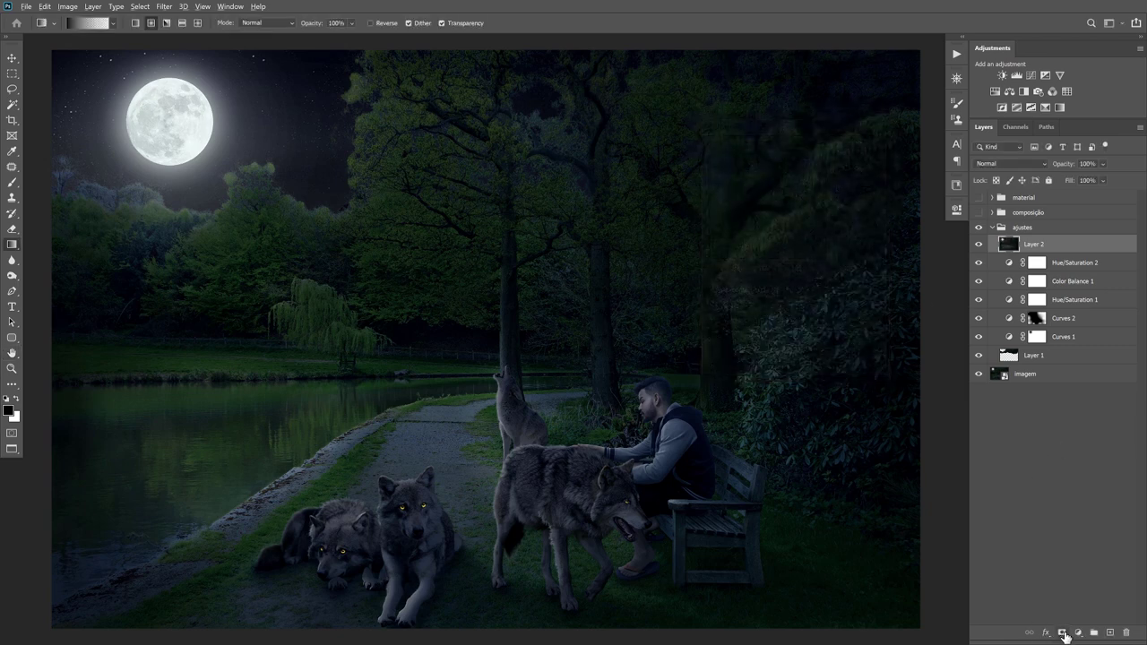
Step: Add a hide-all mask to Layer 2 and blend it with a white gradient
{"action": "left_click", "coordinate": [1064, 635], "text": "alt"}
{"action": "left_click", "coordinate": [17, 400]}
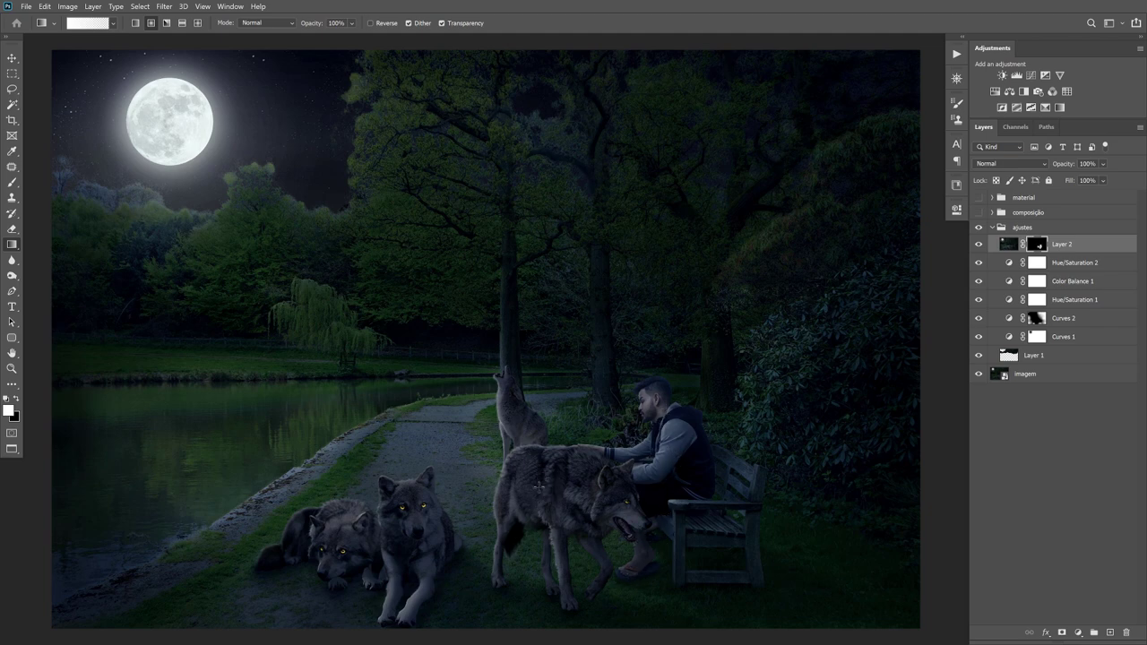
{"action": "left_click_drag", "start_coordinate": [567, 483], "coordinate": [567, 526]}
Step: Desaturate the lying wolf's yellow eyes with the Sponge tool at 100% flow
{"action": "right_click", "coordinate": [12, 244]}
{"action": "left_click", "coordinate": [12, 275]}
{"action": "left_click", "coordinate": [61, 297]}
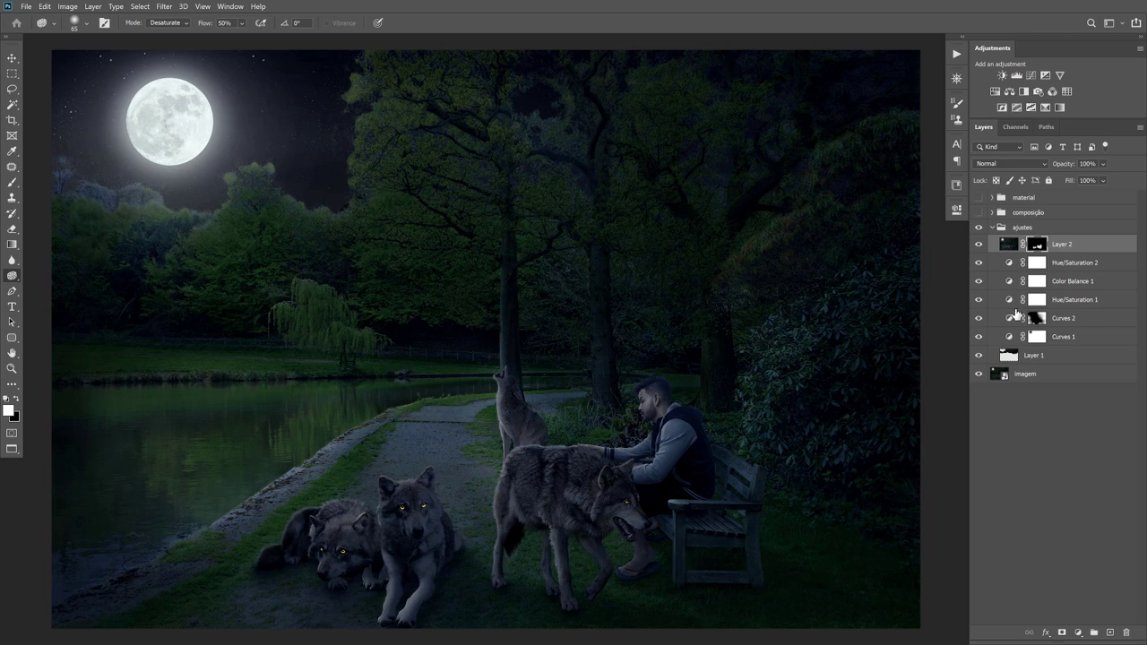
{"action": "key", "text": "x"}
{"action": "left_click_drag", "start_coordinate": [202, 27], "coordinate": [362, 30]}
{"action": "left_click_drag", "start_coordinate": [322, 552], "coordinate": [343, 557]}
Step: Add a Hue/Saturation layer above Layer 2 that cuts Greens saturation to -24
{"action": "left_click", "coordinate": [997, 93]}
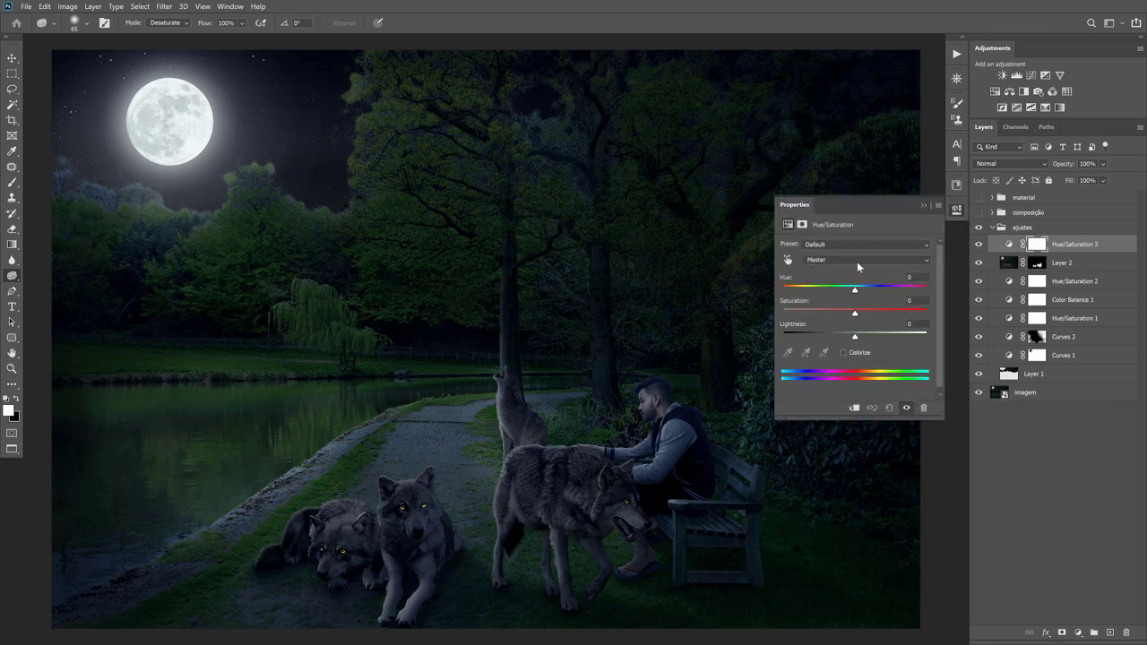
{"action": "left_click", "coordinate": [852, 259]}
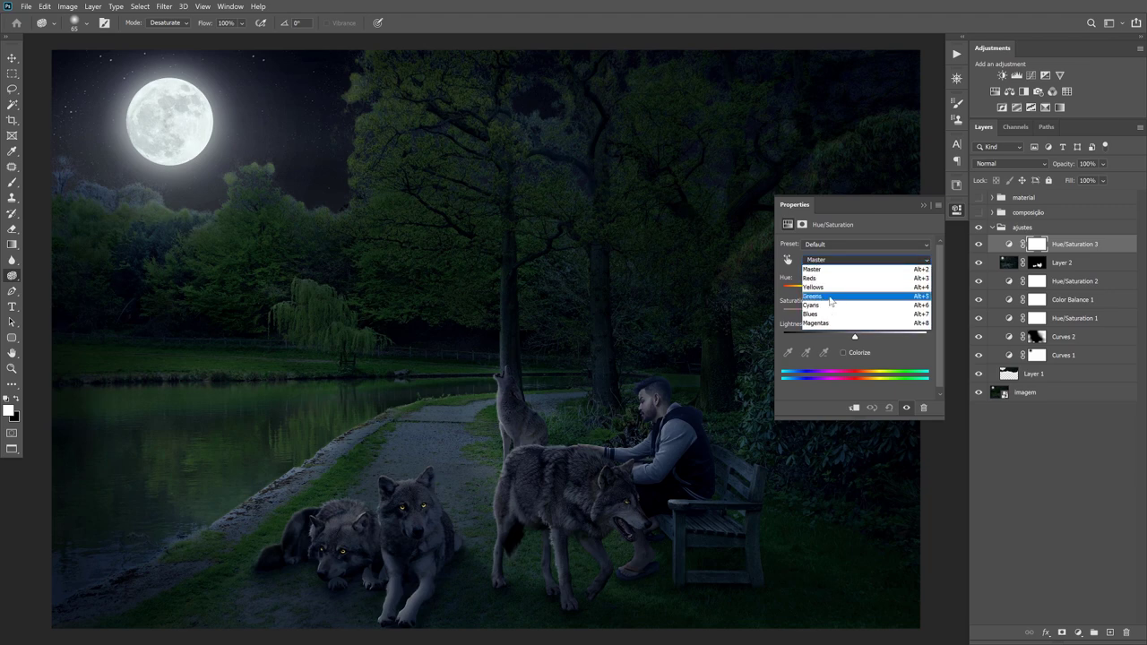
{"action": "left_click", "coordinate": [830, 296]}
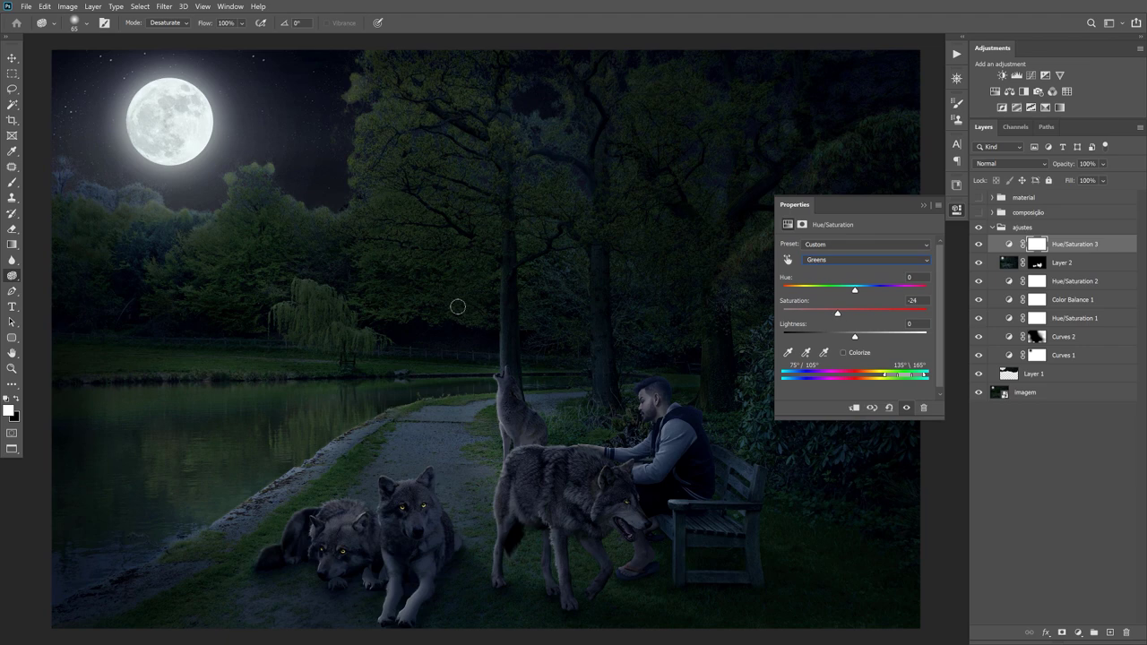
{"action": "left_click", "coordinate": [923, 208]}
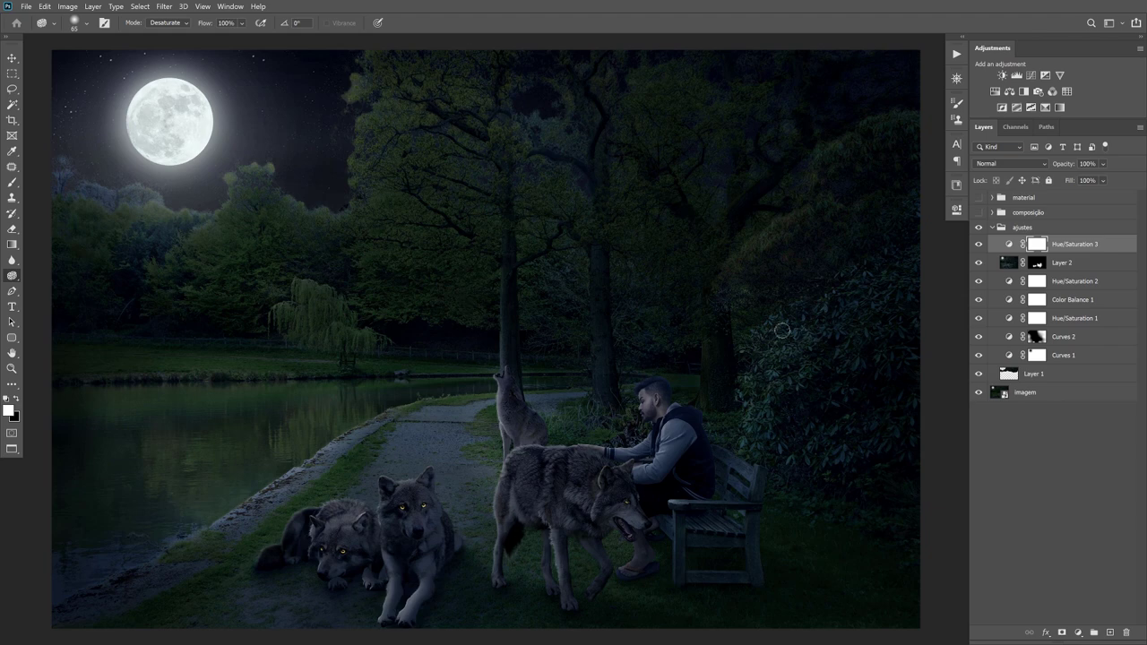
Step: Add a Curves layer with its top point pulled down and its mask inverted to black
{"action": "left_click", "coordinate": [1032, 76]}
{"action": "left_click_drag", "start_coordinate": [926, 279], "coordinate": [943, 309]}
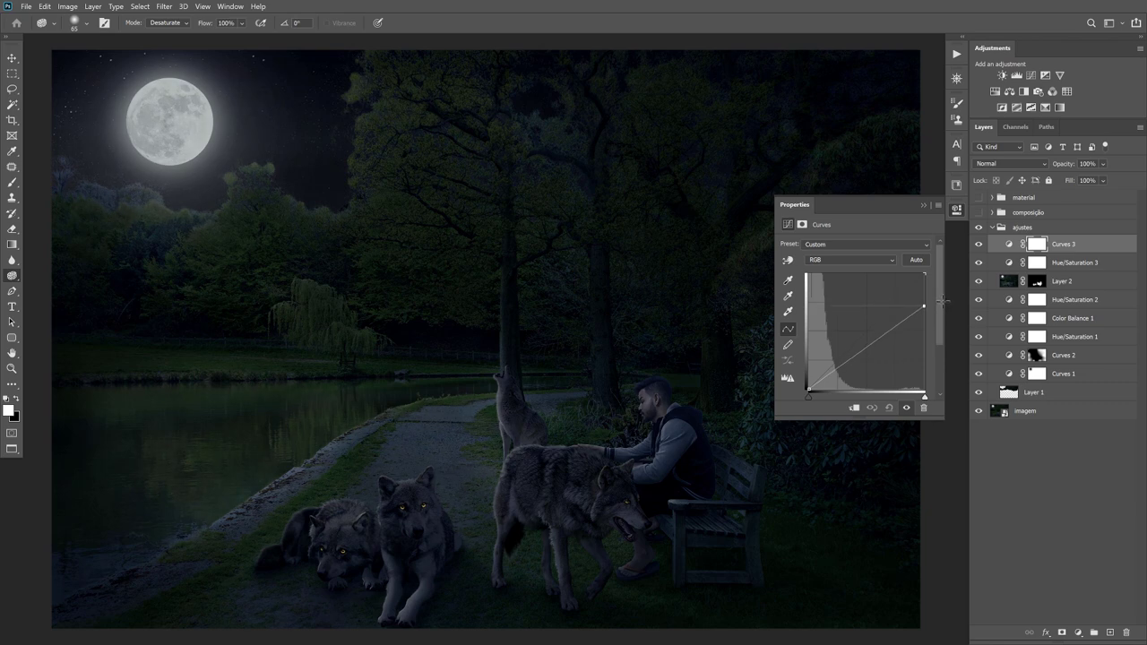
{"action": "left_click", "coordinate": [924, 206]}
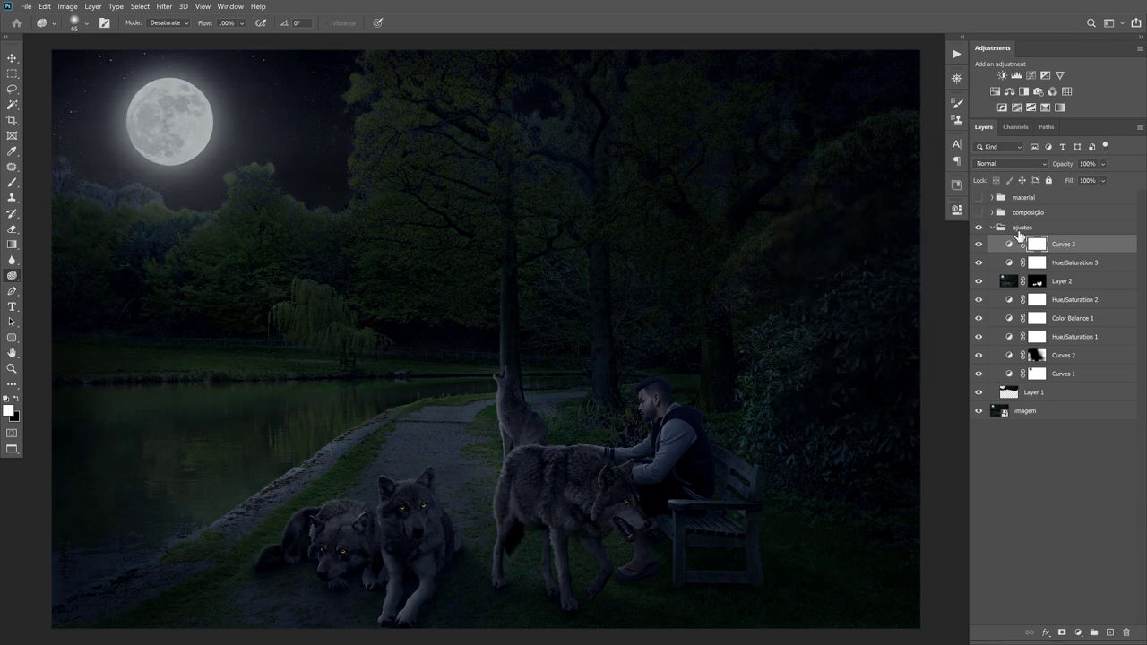
{"action": "key", "text": "ctrl+i"}
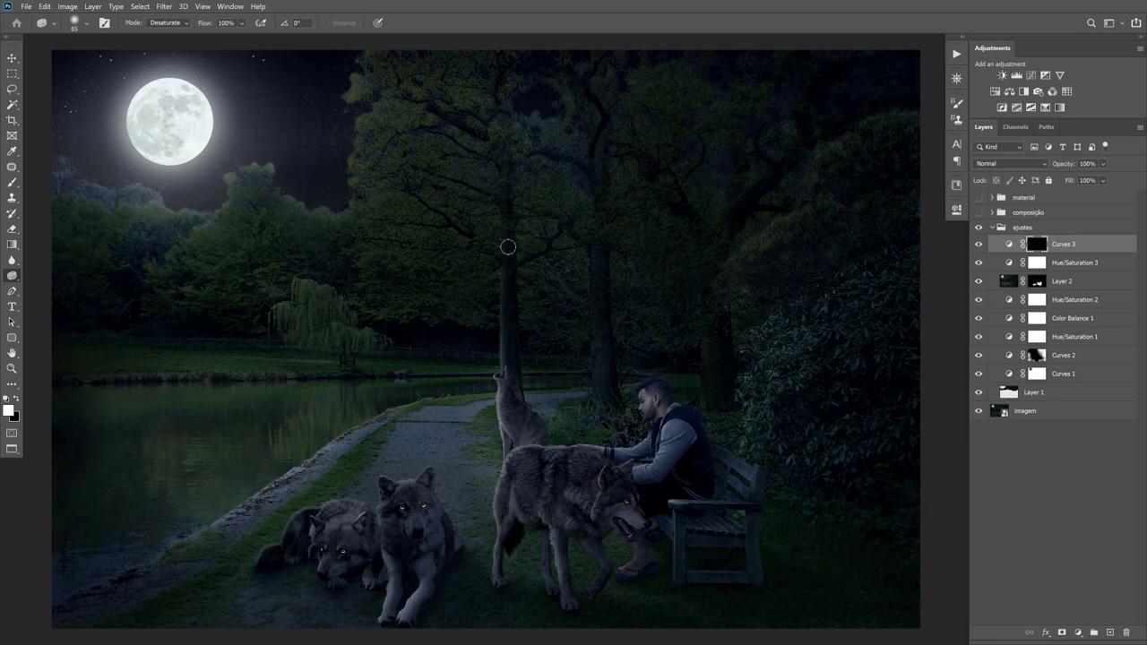
Step: Paint the darkening onto the trees and willow with a soft round brush at 20% flow
{"action": "key", "text": "b"}
{"action": "right_click", "coordinate": [508, 246]}
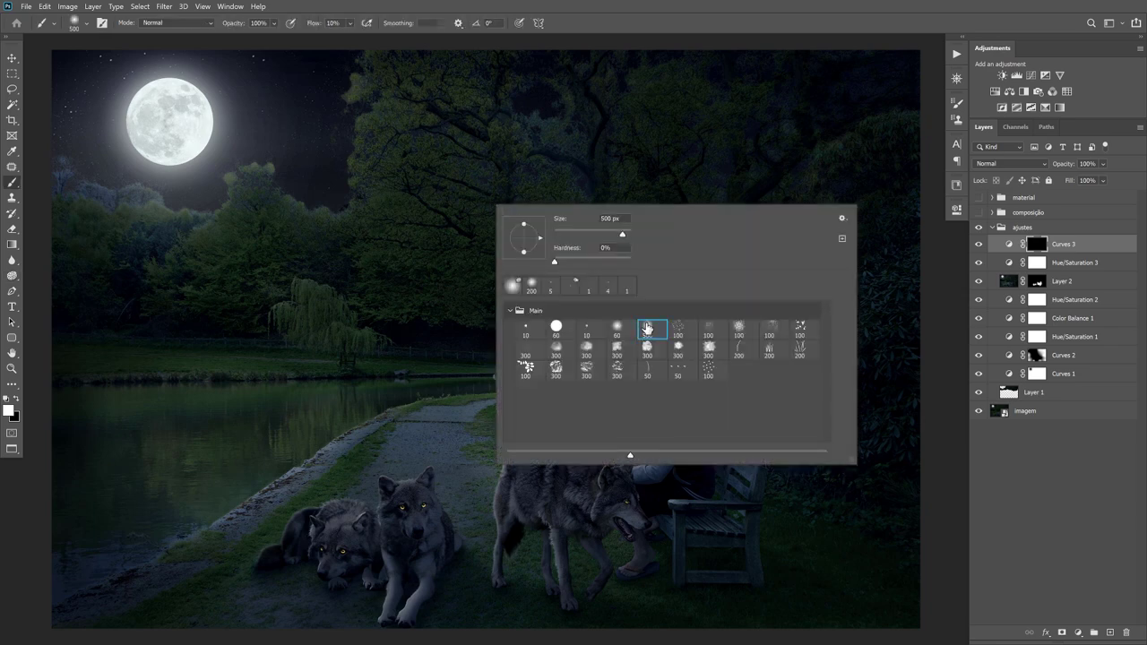
{"action": "double_click", "coordinate": [647, 329]}
{"action": "right_click", "coordinate": [530, 238]}
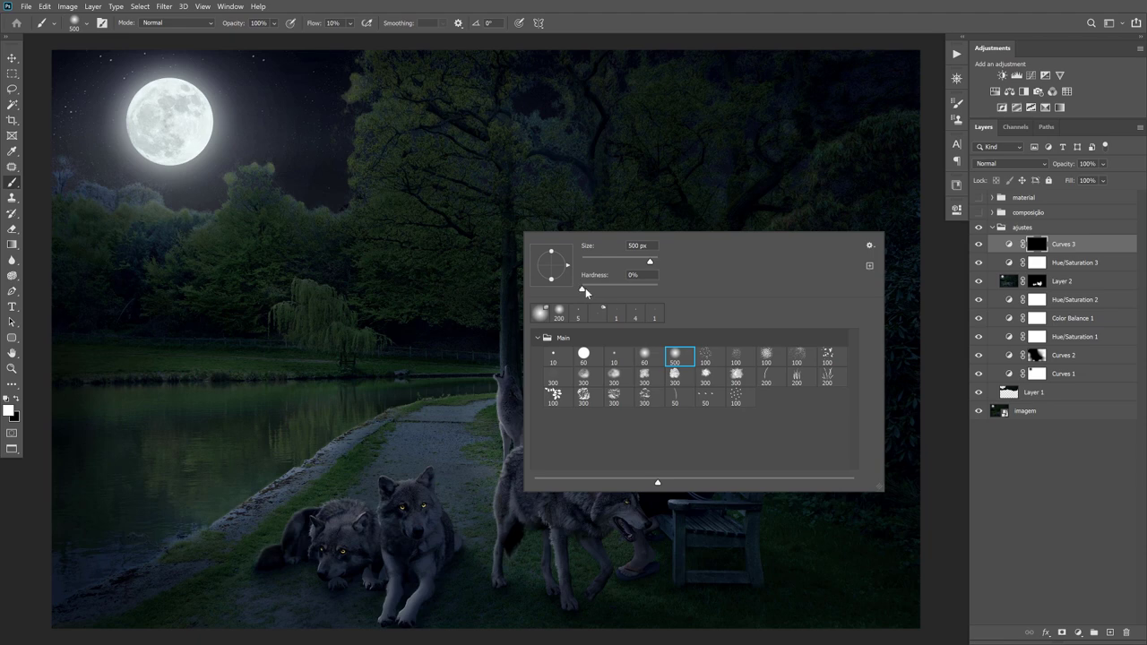
{"action": "key", "text": "Return"}
{"action": "key", "text": "shift+2"}
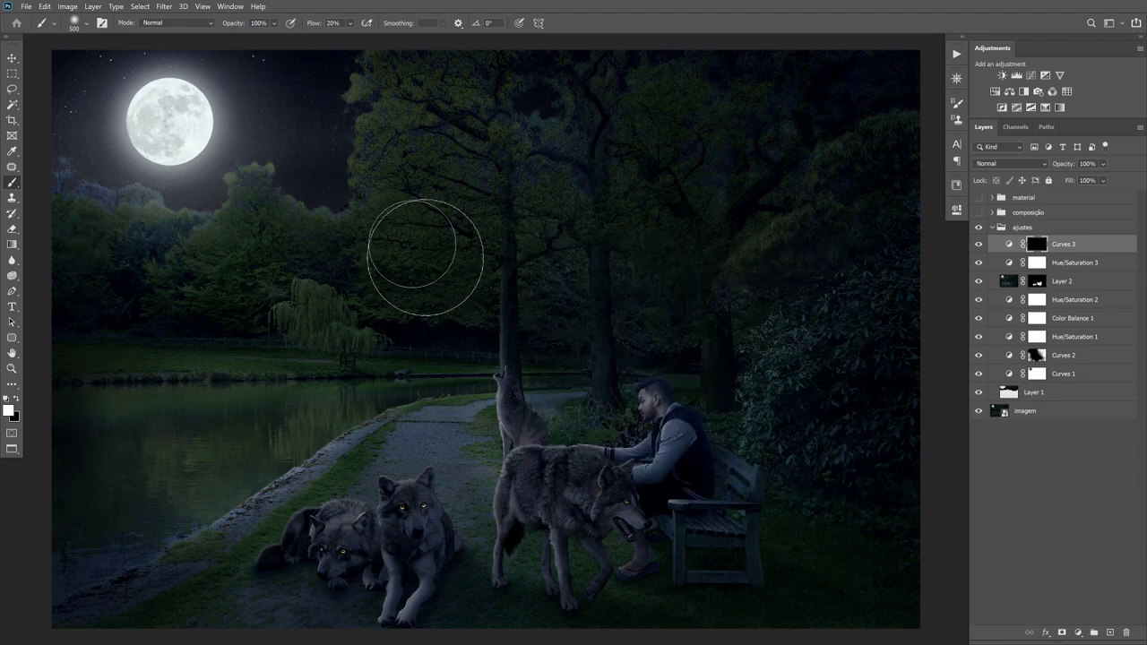
{"action": "mouse_move", "coordinate": [425, 258]}
{"action": "left_mouse_down"}
{"action": "mouse_move", "coordinate": [332, 335]}
{"action": "mouse_move", "coordinate": [256, 307]}
{"action": "mouse_move", "coordinate": [243, 256]}
{"action": "mouse_move", "coordinate": [236, 277]}
{"action": "mouse_move", "coordinate": [363, 291]}
{"action": "mouse_move", "coordinate": [90, 251]}
{"action": "mouse_move", "coordinate": [154, 295]}
{"action": "mouse_move", "coordinate": [185, 351]}
{"action": "mouse_move", "coordinate": [84, 346]}
{"action": "mouse_move", "coordinate": [410, 320]}
{"action": "mouse_move", "coordinate": [449, 333]}
{"action": "mouse_move", "coordinate": [540, 330]}
{"action": "mouse_move", "coordinate": [558, 277]}
{"action": "mouse_move", "coordinate": [666, 303]}
{"action": "mouse_move", "coordinate": [584, 257]}
{"action": "mouse_move", "coordinate": [586, 77]}
{"action": "mouse_move", "coordinate": [653, 200]}
{"action": "mouse_move", "coordinate": [691, 81]}
{"action": "mouse_move", "coordinate": [853, 225]}
{"action": "mouse_move", "coordinate": [657, 319]}
{"action": "mouse_move", "coordinate": [410, 269]}
{"action": "mouse_move", "coordinate": [436, 166]}
{"action": "mouse_move", "coordinate": [612, 104]}
{"action": "left_mouse_up"}
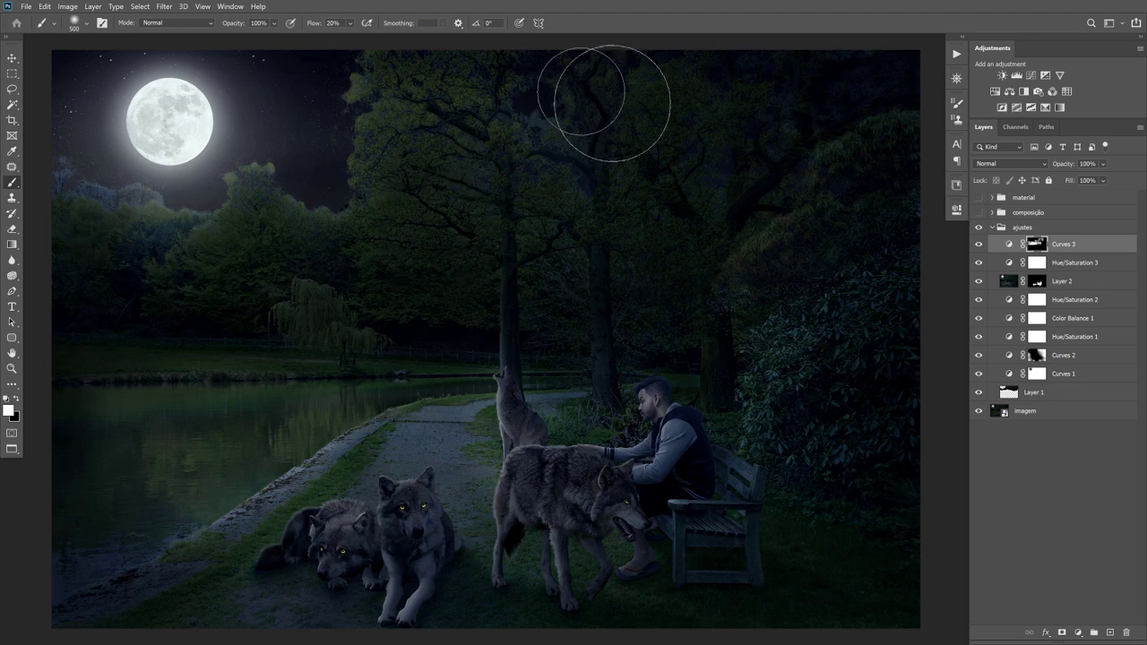
{"action": "key", "text": "v"}
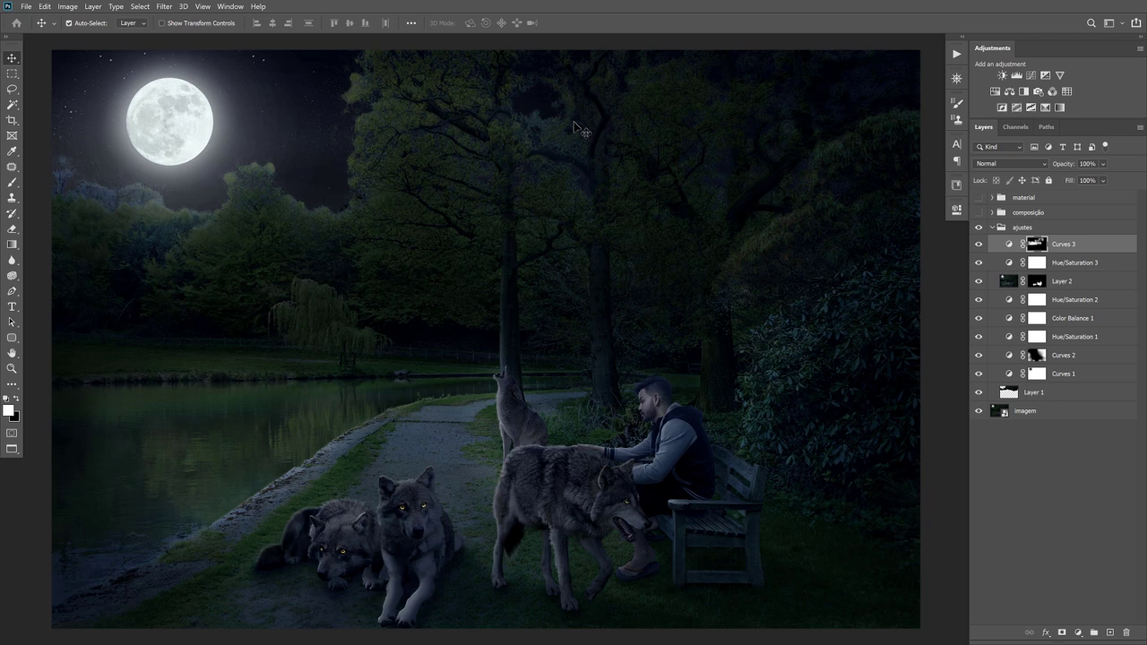
{"action": "key", "text": "b"}
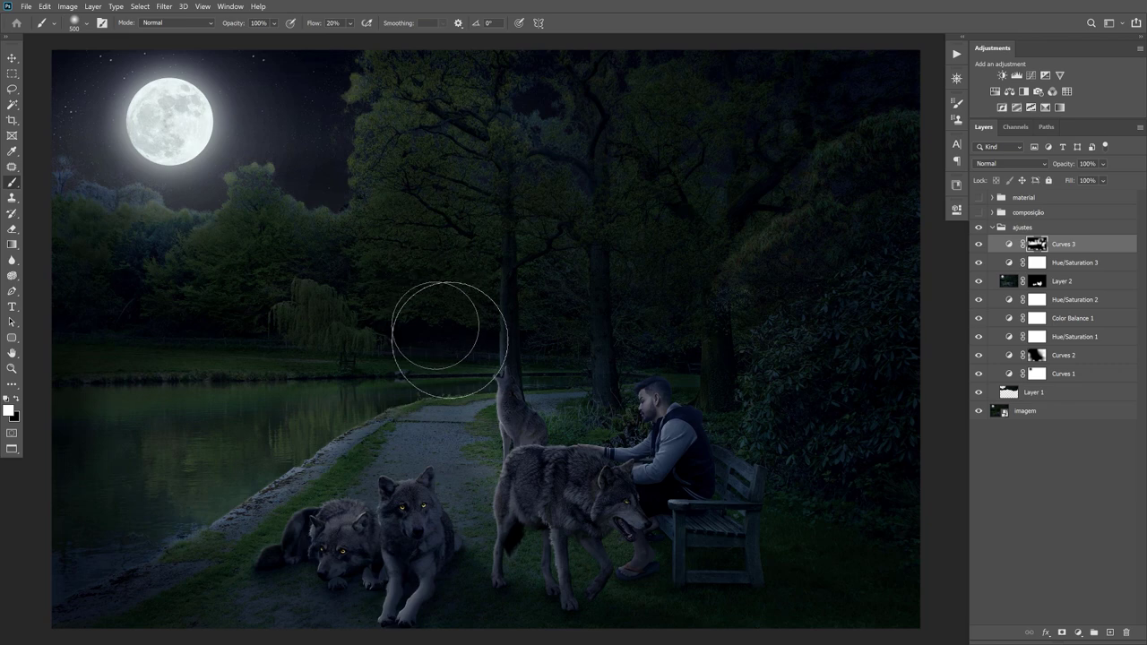
{"action": "key", "text": "v"}
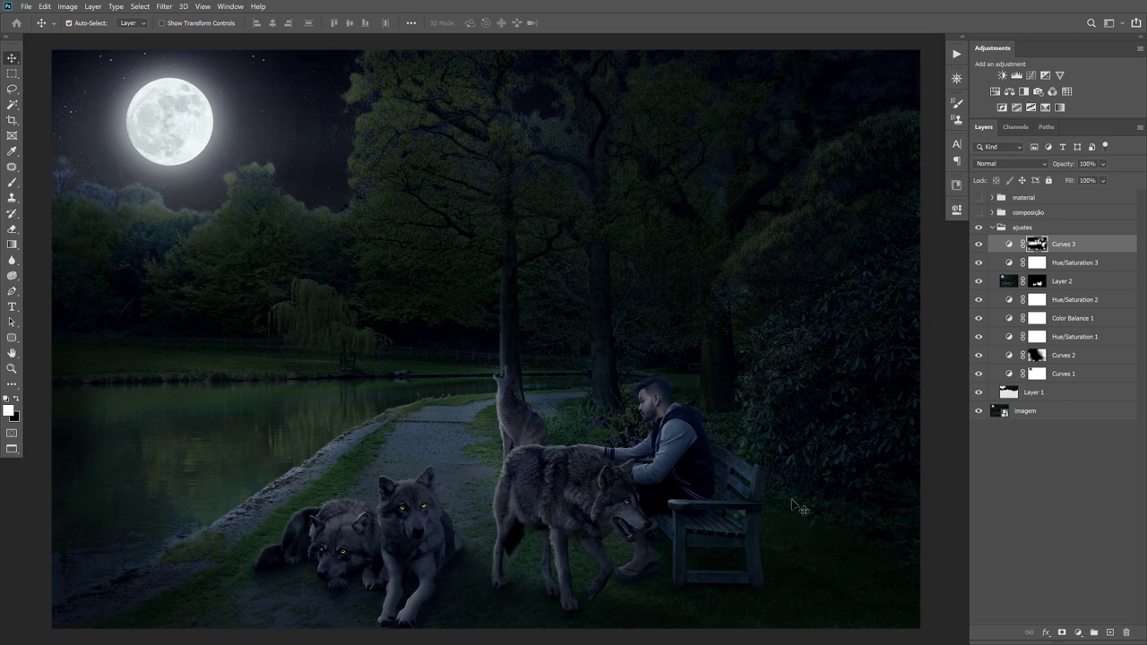
Step: Compare Curves 3 on and off, then paint more darkening across the treetops
{"action": "left_click", "coordinate": [980, 245]}
{"action": "left_click", "coordinate": [980, 245]}
{"action": "key", "text": "b"}
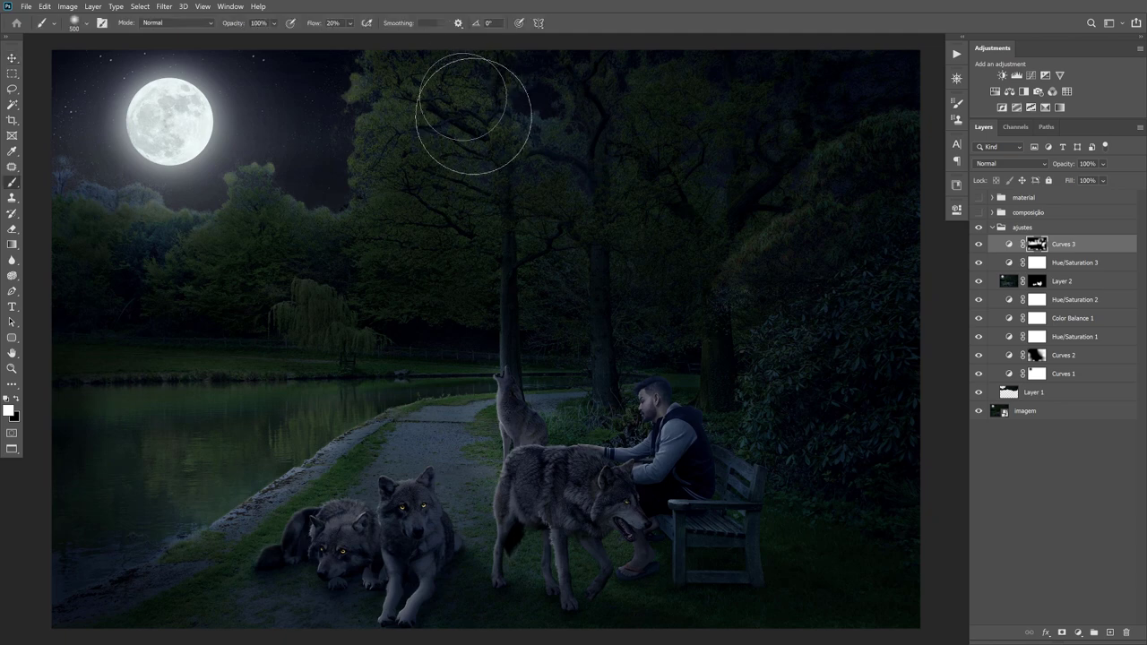
{"action": "mouse_move", "coordinate": [473, 114]}
{"action": "left_mouse_down"}
{"action": "mouse_move", "coordinate": [460, 77]}
{"action": "mouse_move", "coordinate": [397, 128]}
{"action": "mouse_move", "coordinate": [622, 141]}
{"action": "mouse_move", "coordinate": [734, 208]}
{"action": "left_mouse_up"}
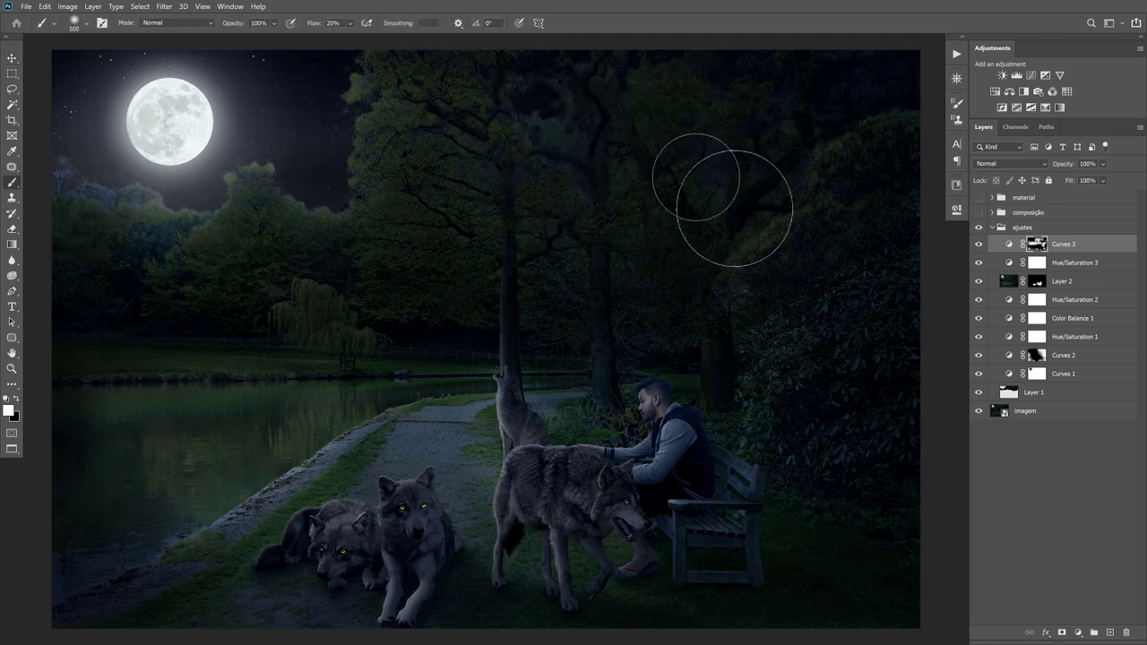
Step: Lower the Curves 3 highlights slightly and collapse the ajustes group
{"action": "double_click", "coordinate": [1010, 245]}
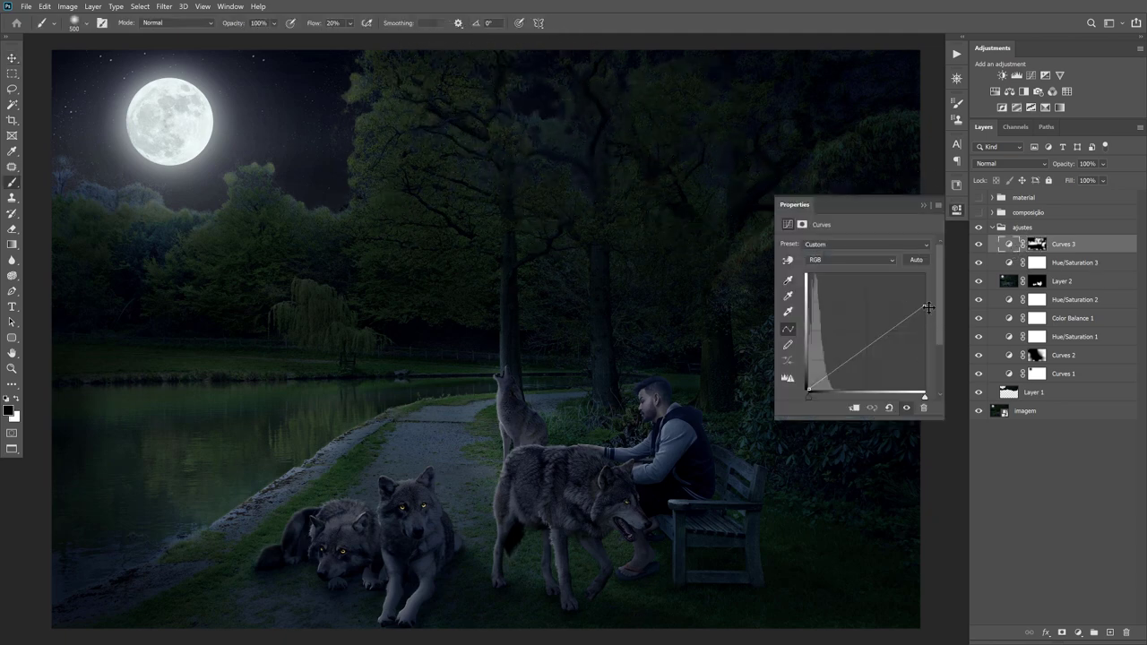
{"action": "left_click_drag", "start_coordinate": [927, 308], "coordinate": [925, 308]}
{"action": "left_click", "coordinate": [926, 205]}
{"action": "left_click", "coordinate": [994, 228]}
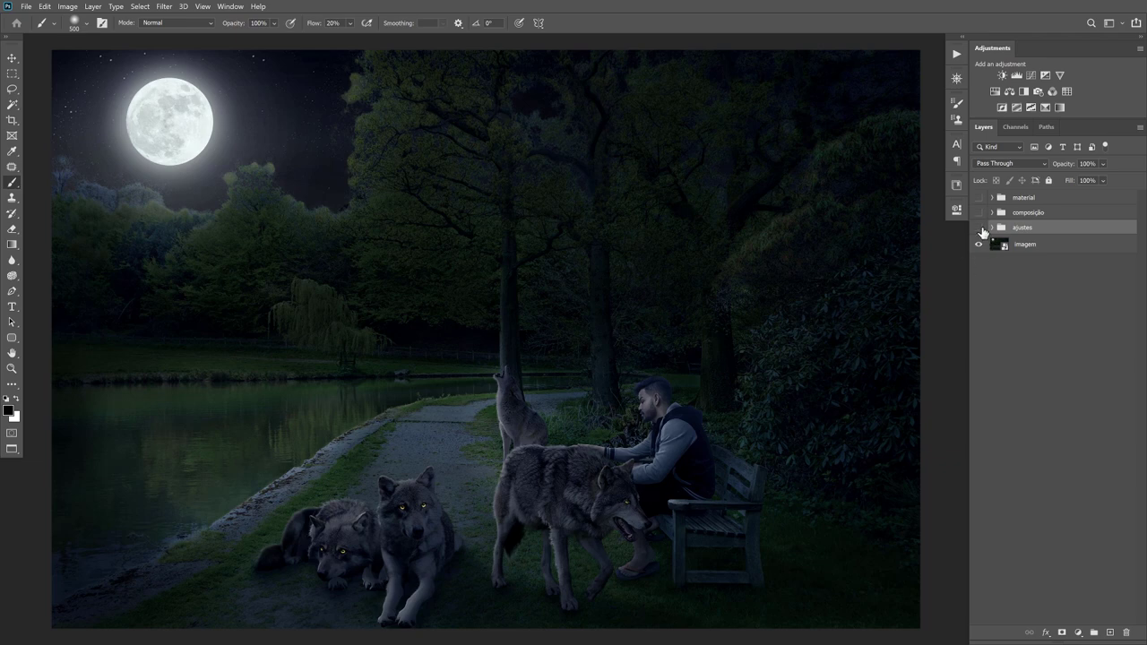
{"action": "left_click", "coordinate": [981, 228]}
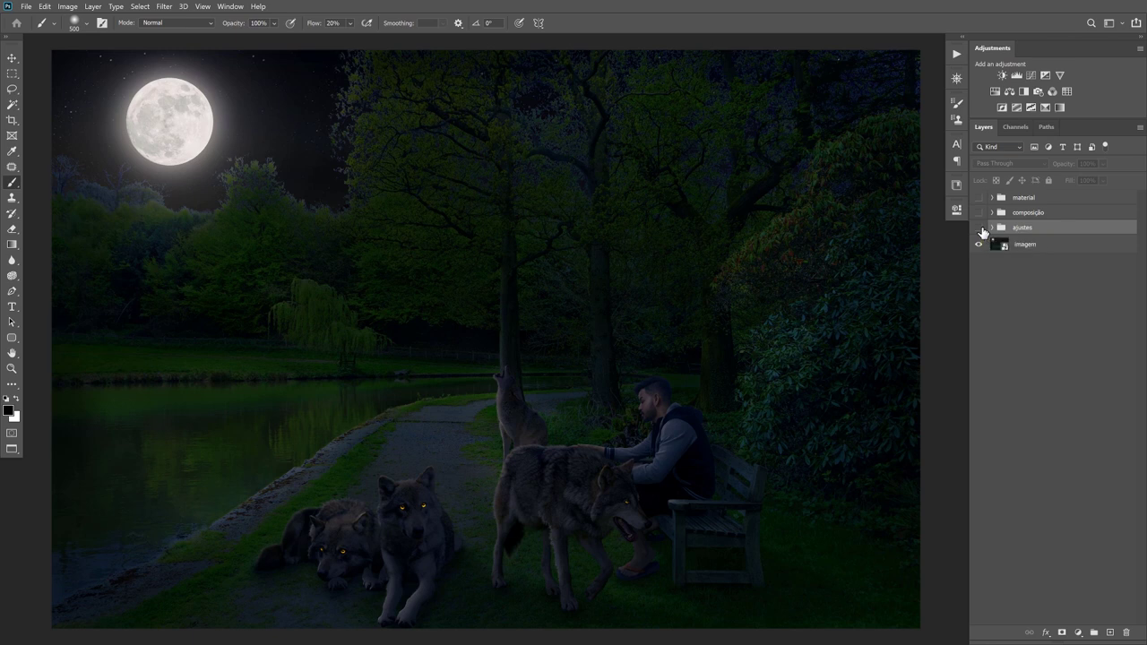
{"action": "left_click", "coordinate": [980, 229]}
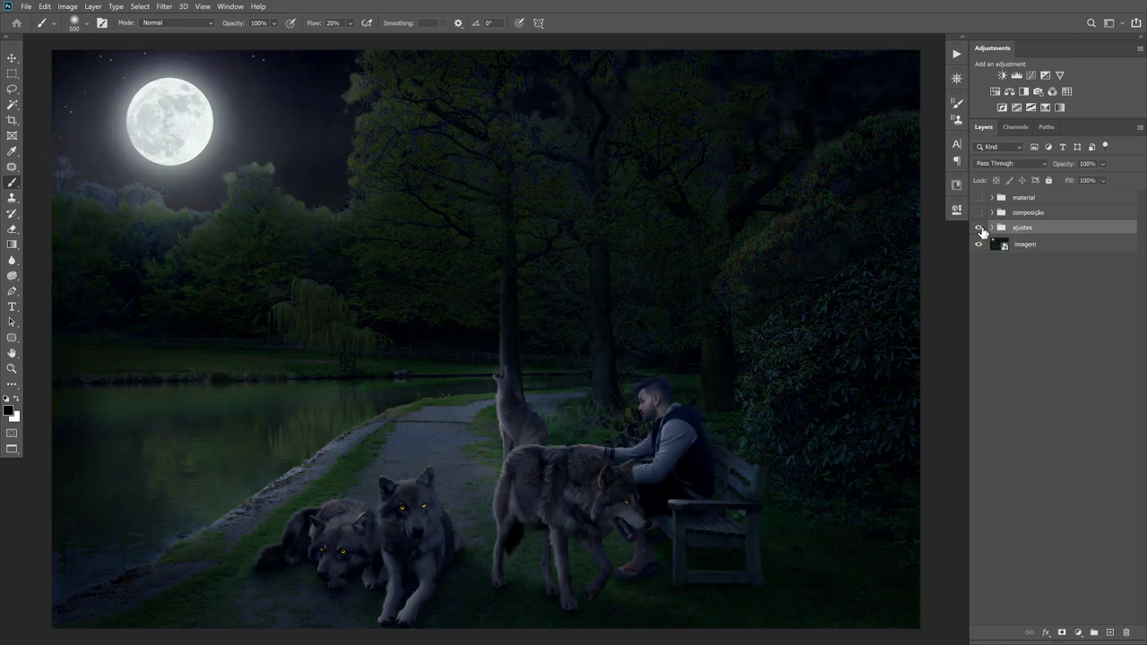
{"action": "left_click", "coordinate": [979, 229]}
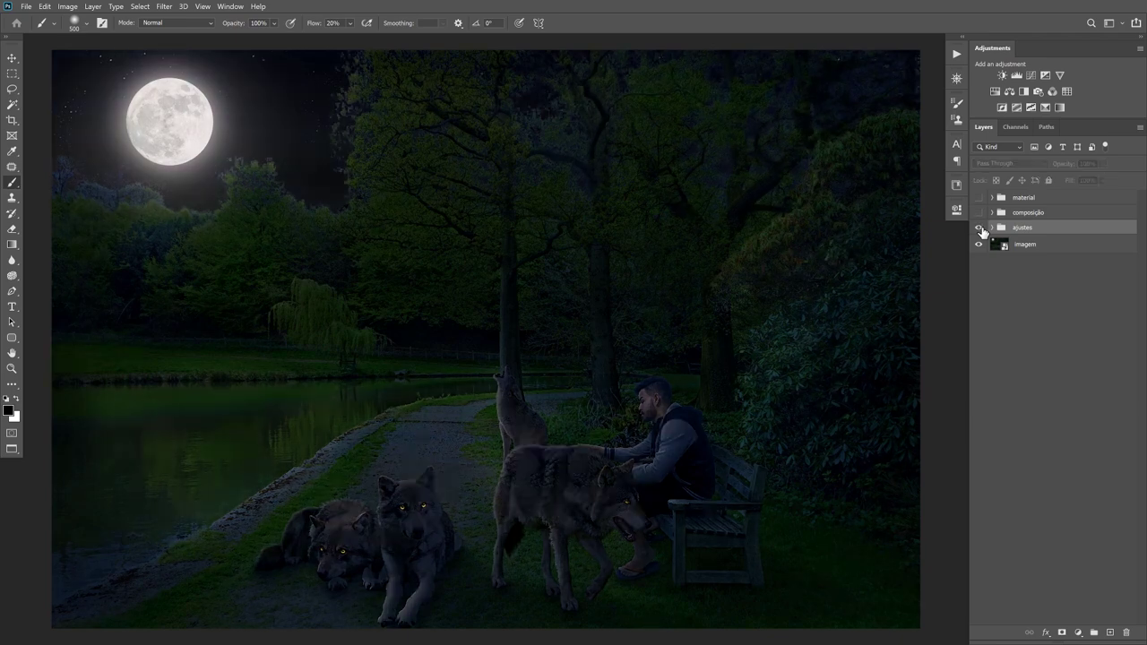
{"action": "left_click", "coordinate": [981, 230]}
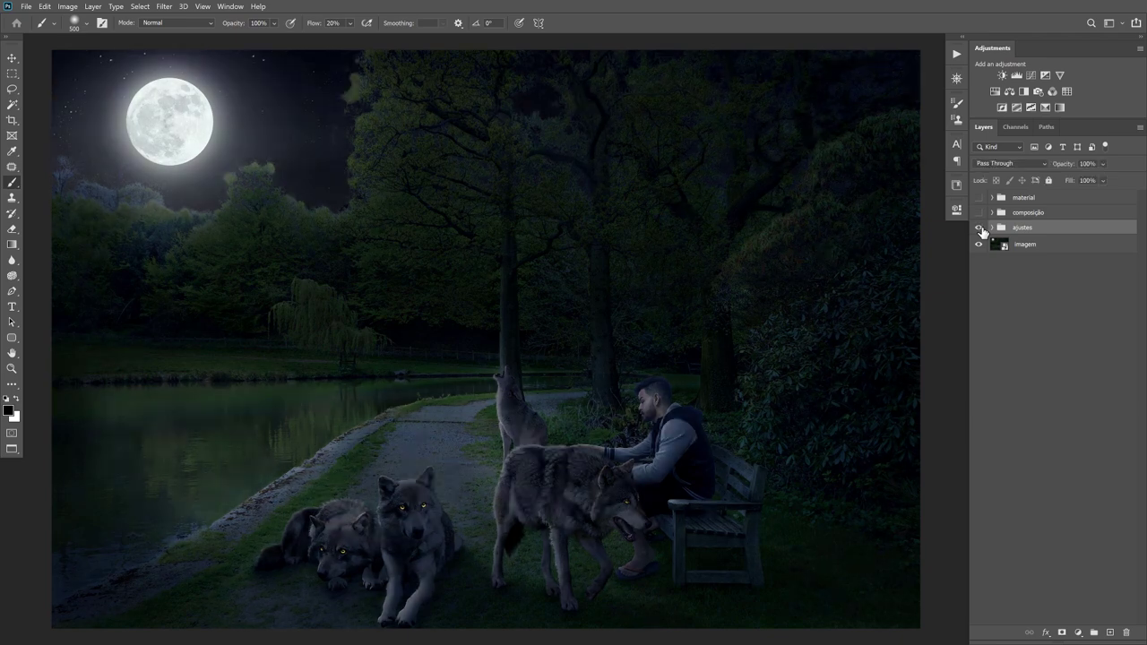